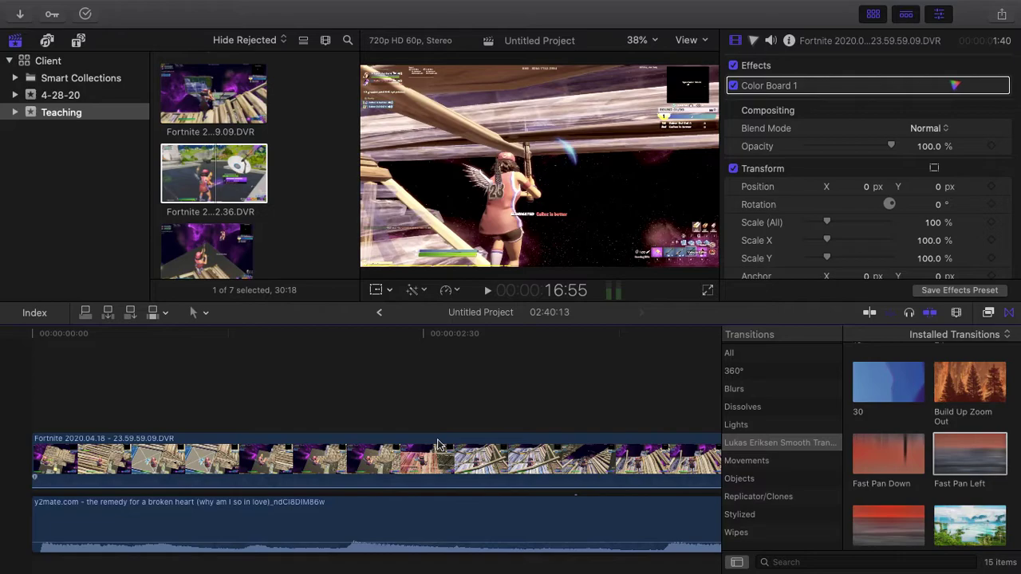
Try lowering a clip's audio volume, then undo it and fit the whole project in the timeline
{"action": "scroll", "coordinate": [447, 454], "scroll_direction": "right", "scroll_amount": 10}
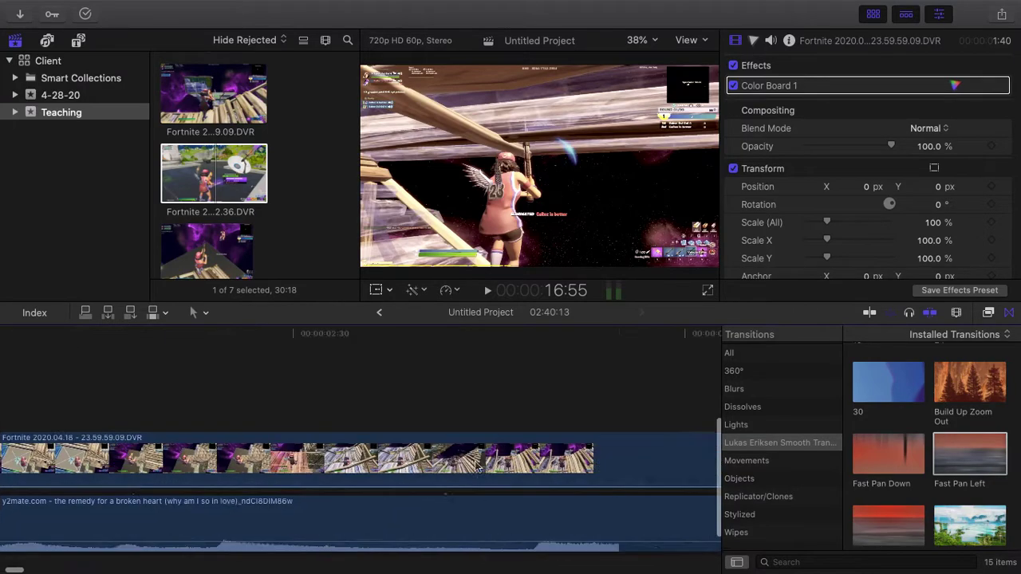
{"action": "scroll", "coordinate": [477, 467], "scroll_direction": "right", "scroll_amount": 10}
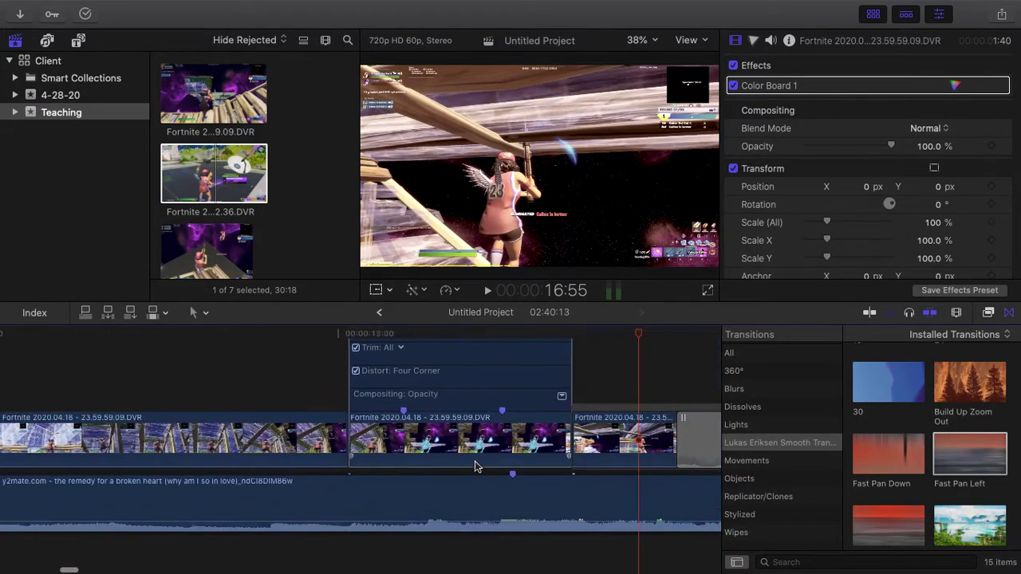
{"action": "scroll", "coordinate": [477, 467], "scroll_direction": "right", "scroll_amount": 8}
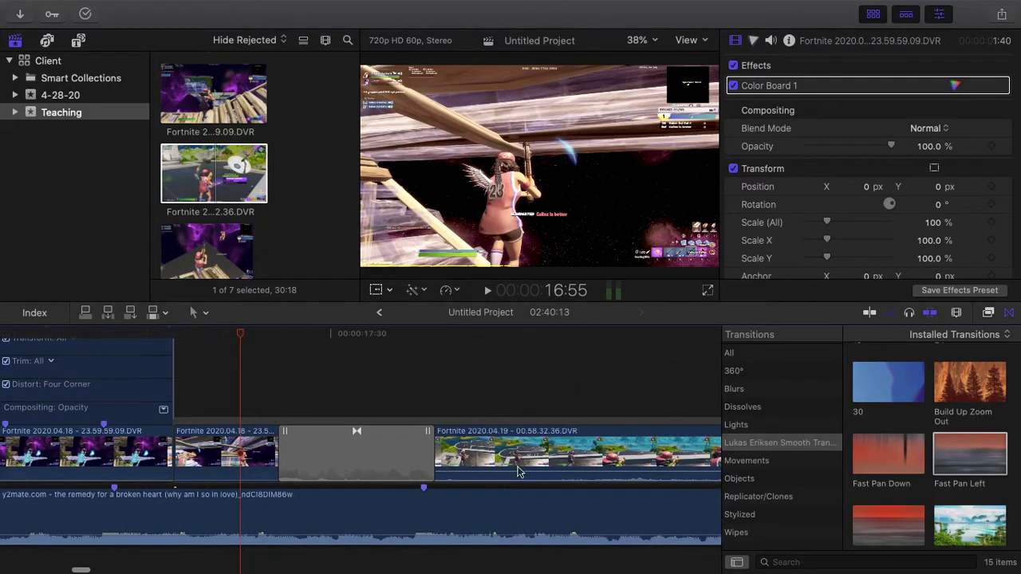
{"action": "left_click_drag", "start_coordinate": [519, 465], "coordinate": [520, 501]}
{"action": "key", "text": "ctrl+v"}
{"action": "key", "text": "shift+z"}
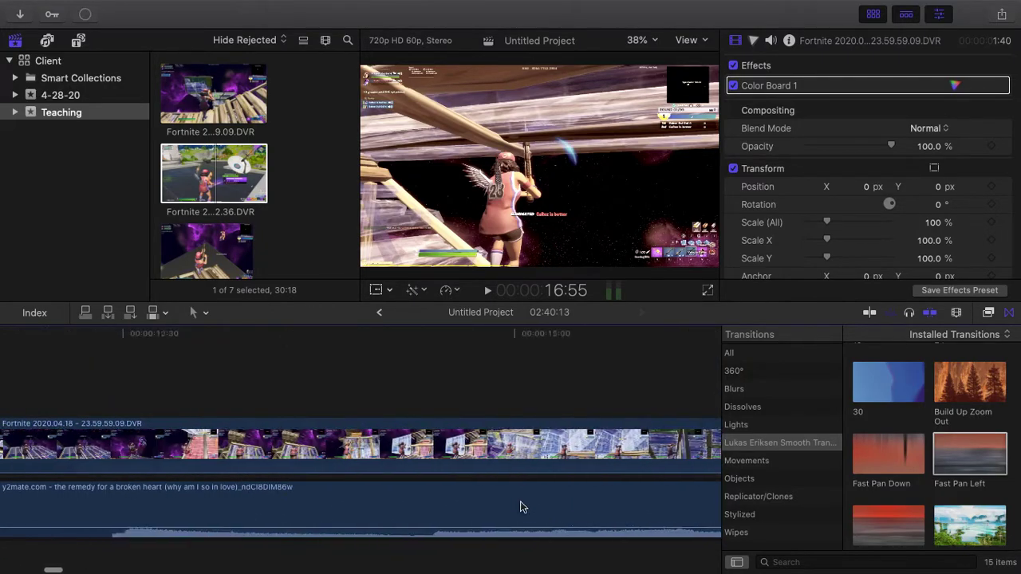
{"action": "key", "text": "ctrl+z"}
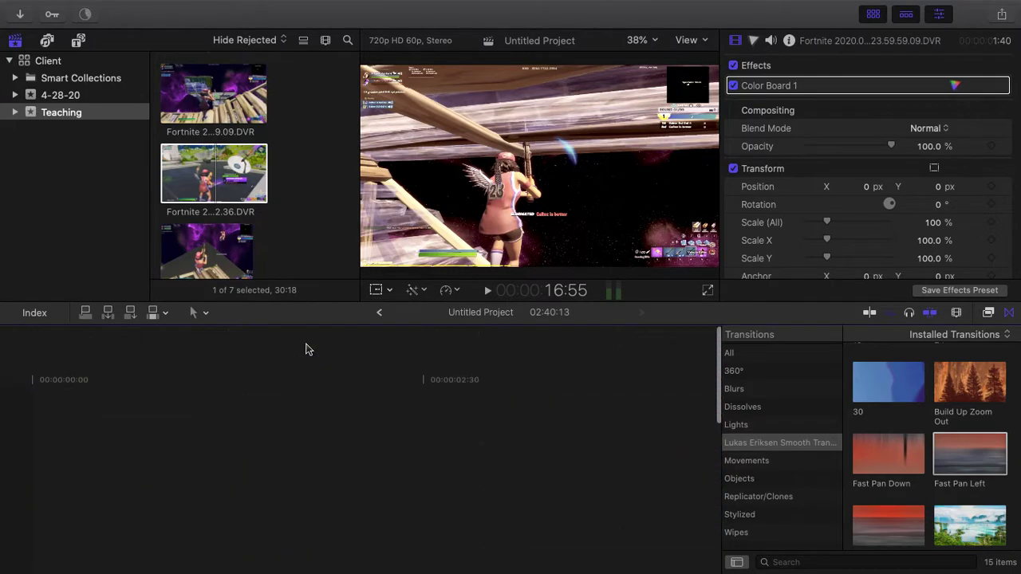
{"action": "key", "text": "ctrl+shift+z"}
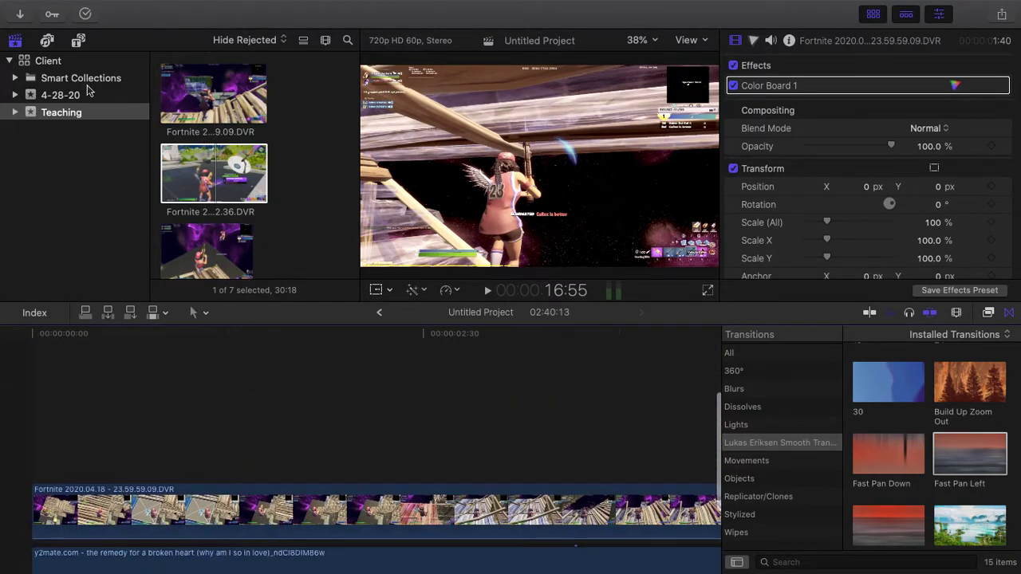
Browse the Smart Collections and 4-28-20 event clips, then bring up the titles and generators browser
{"action": "left_click", "coordinate": [87, 85]}
{"action": "left_click", "coordinate": [84, 94]}
{"action": "left_click", "coordinate": [86, 80]}
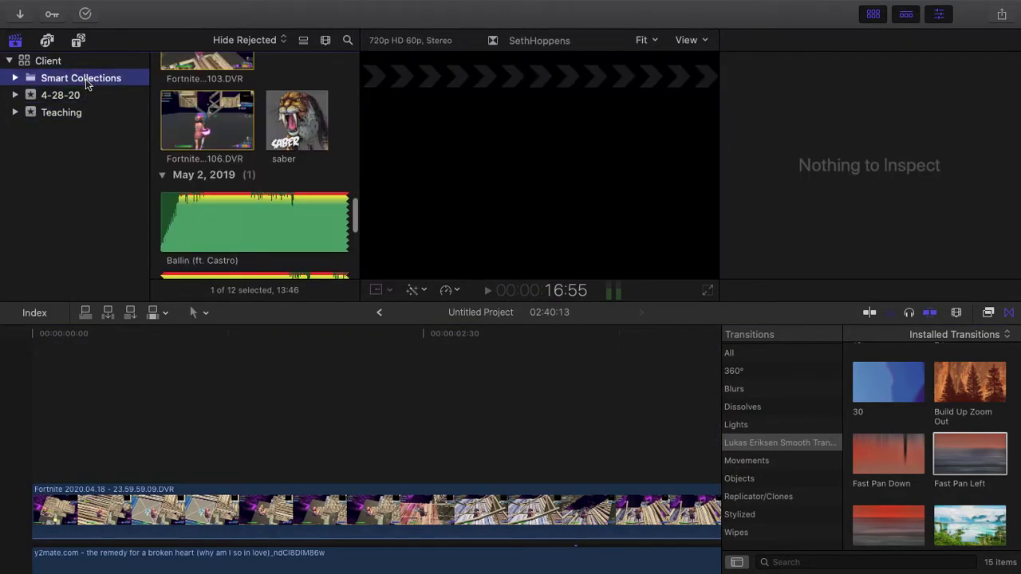
{"action": "left_click", "coordinate": [78, 41]}
{"action": "scroll", "coordinate": [357, 380], "scroll_direction": "right", "scroll_amount": 5}
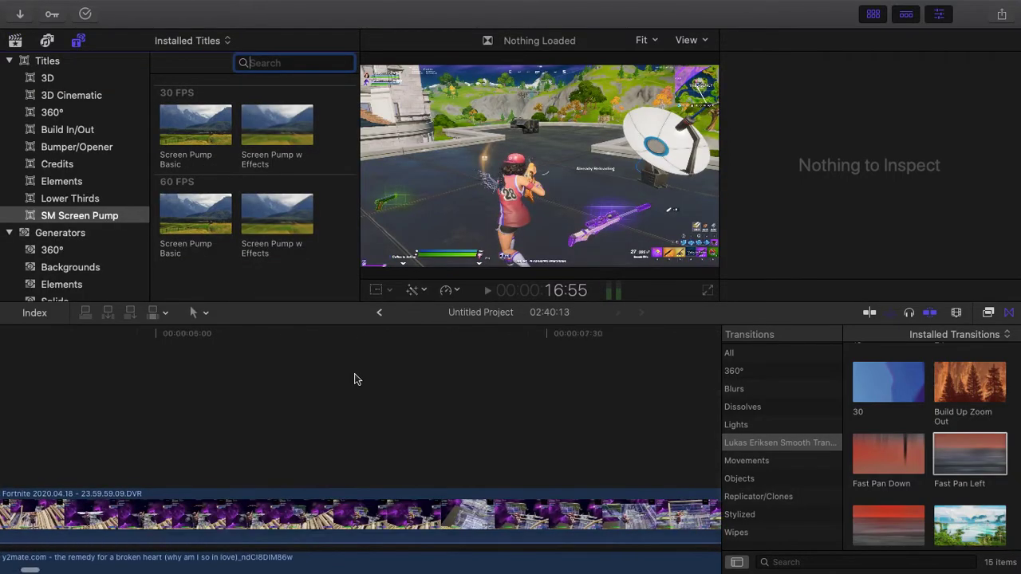
{"action": "scroll", "coordinate": [357, 380], "scroll_direction": "right", "scroll_amount": 10}
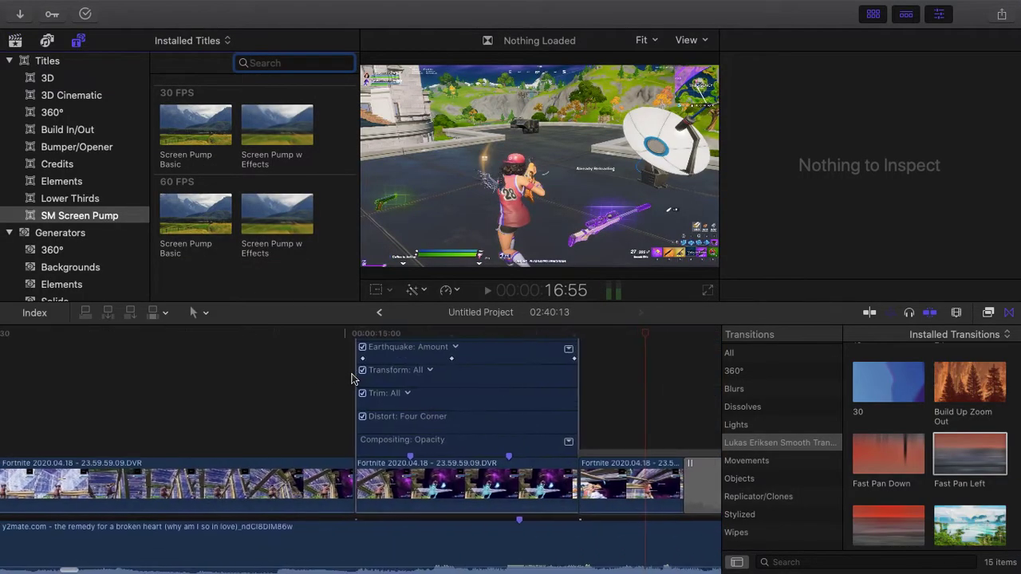
{"action": "scroll", "coordinate": [351, 379], "scroll_direction": "right", "scroll_amount": 3}
{"action": "scroll", "coordinate": [351, 379], "scroll_direction": "up", "scroll_amount": 2}
Place the SM Screen Pump 'Screen Pump w Effects' title above the middle Fortnite clip
{"action": "left_click", "coordinate": [322, 537]}
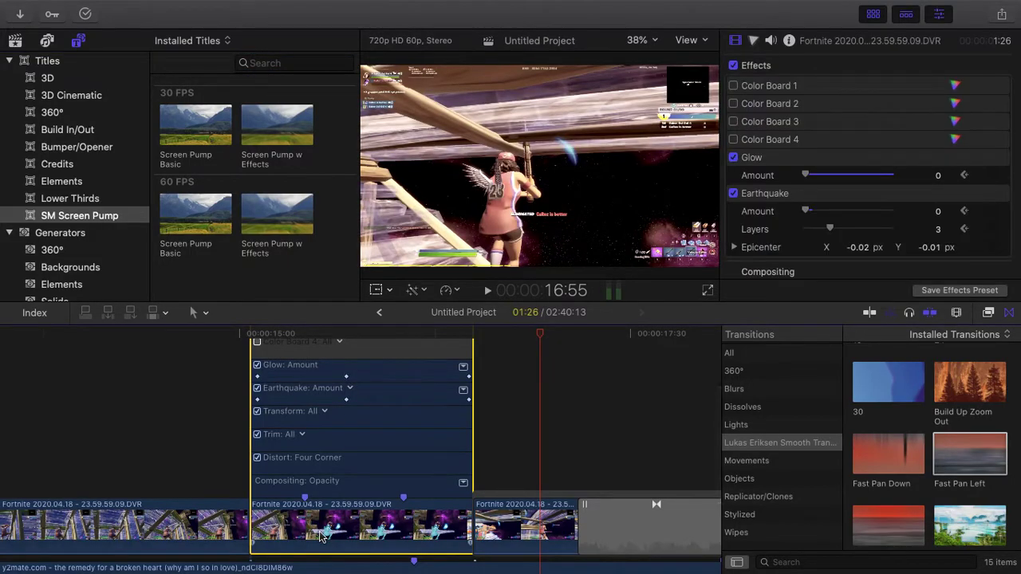
{"action": "key", "text": "ctrl+v"}
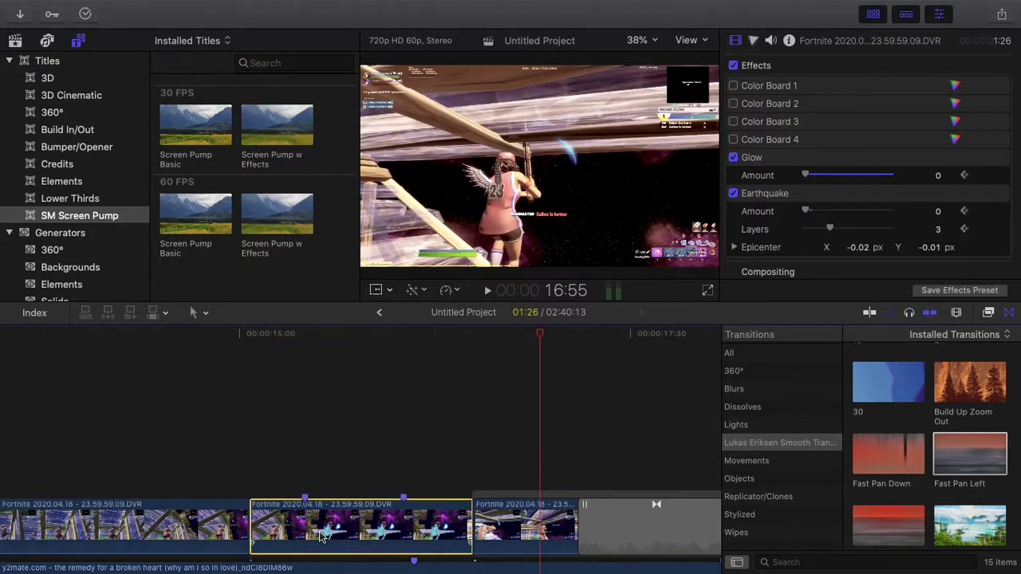
{"action": "left_click", "coordinate": [124, 216]}
{"action": "left_click", "coordinate": [198, 213]}
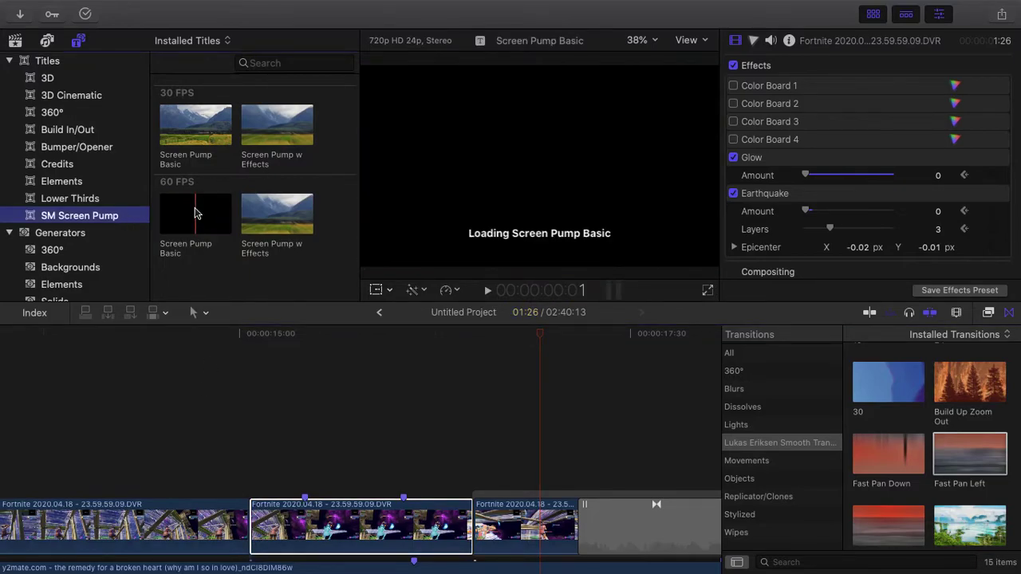
{"action": "left_click", "coordinate": [288, 209]}
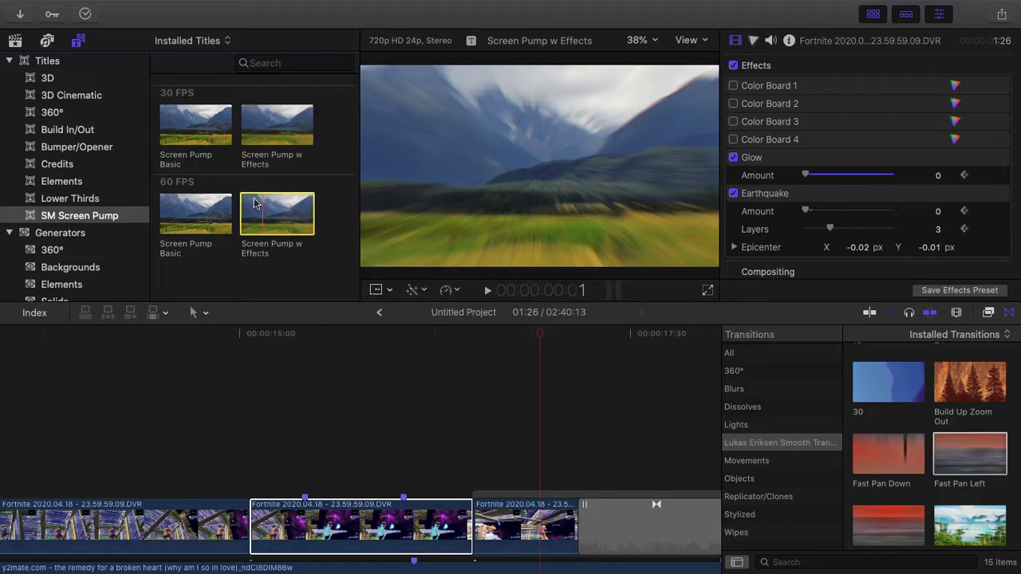
{"action": "left_click_drag", "start_coordinate": [287, 209], "coordinate": [413, 465]}
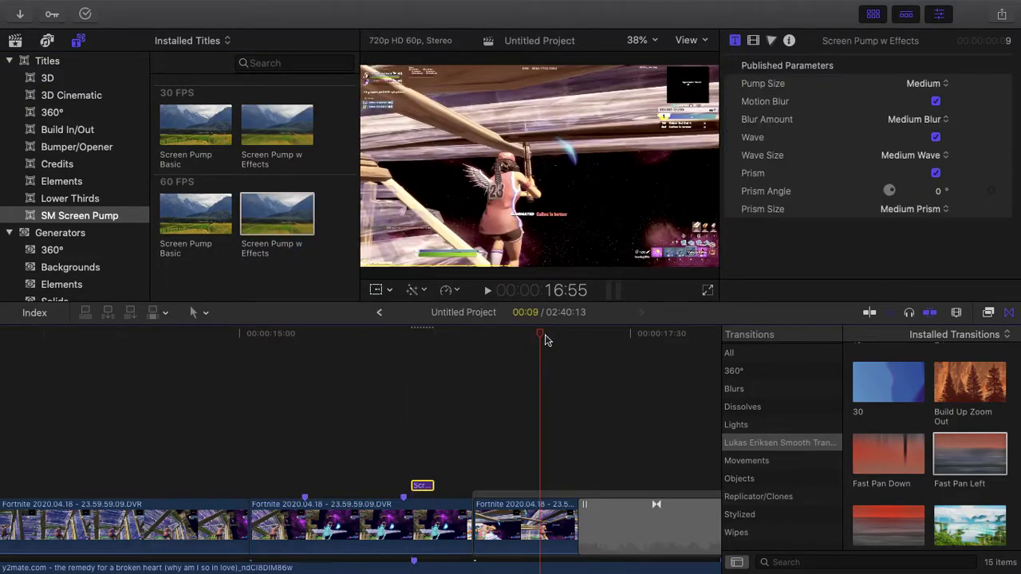
Play back the Screen Pump w Effects title twice, then delete it
{"action": "left_click_drag", "start_coordinate": [539, 336], "coordinate": [367, 396]}
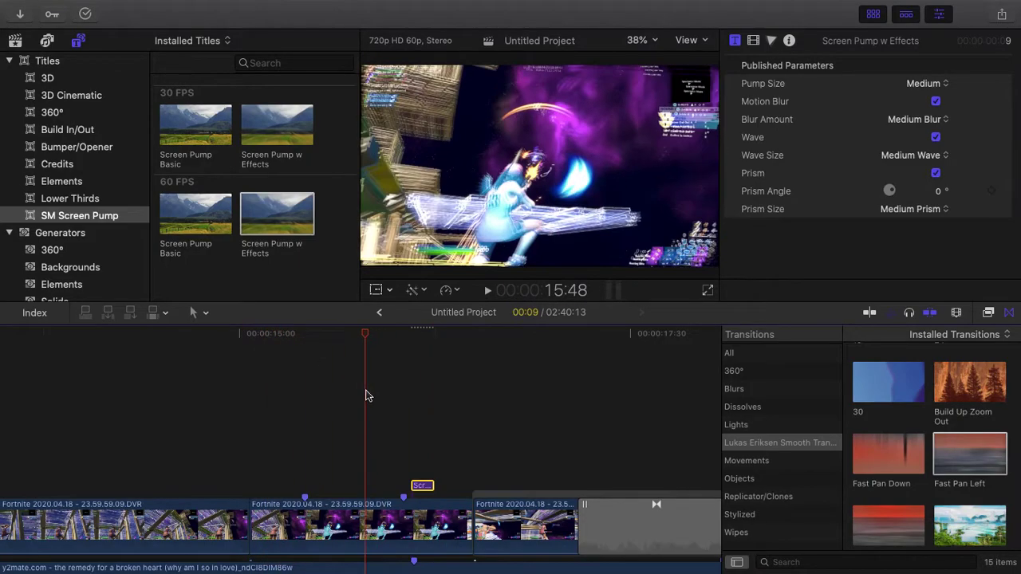
{"action": "key", "text": "space"}
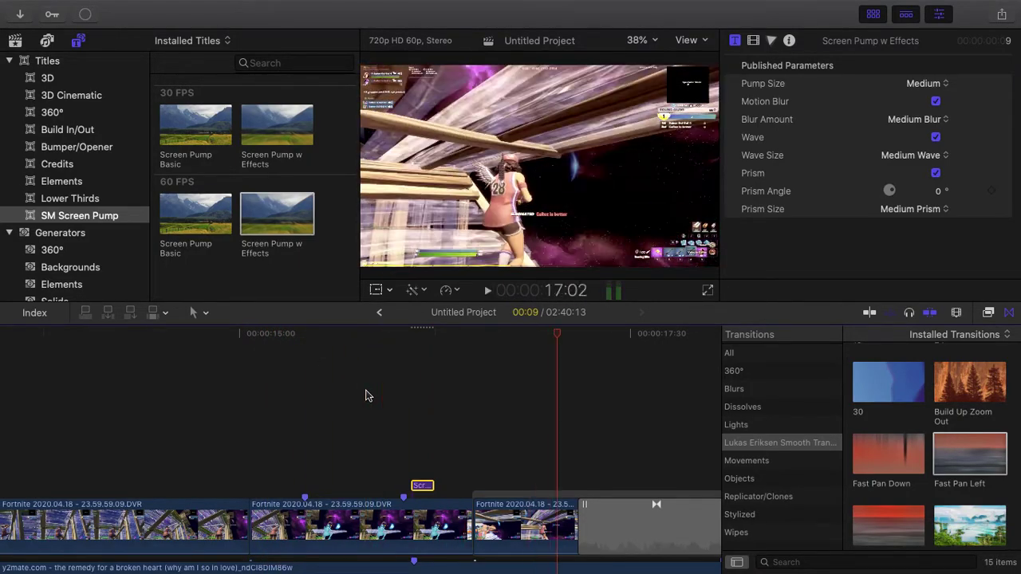
{"action": "left_click_drag", "start_coordinate": [401, 335], "coordinate": [408, 364]}
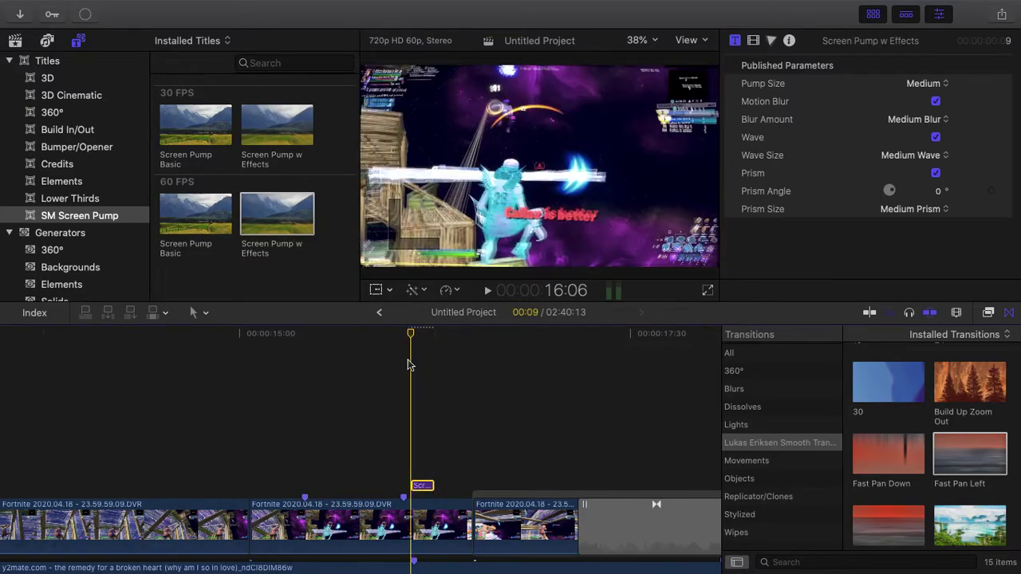
{"action": "key", "text": "Delete"}
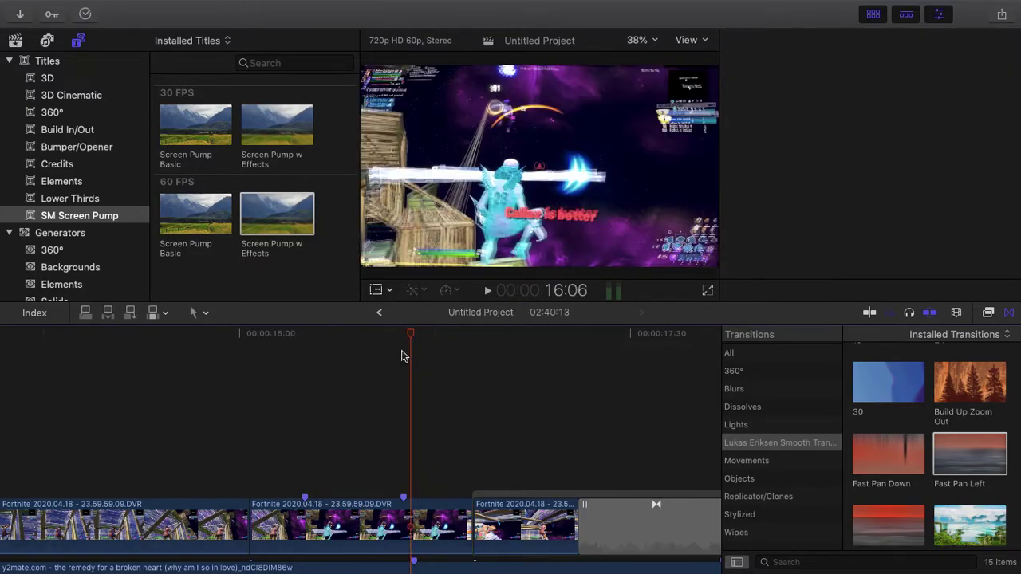
Select the middle Fortnite clip and set a starting Scale keyframe at 100%
{"action": "left_click", "coordinate": [403, 332]}
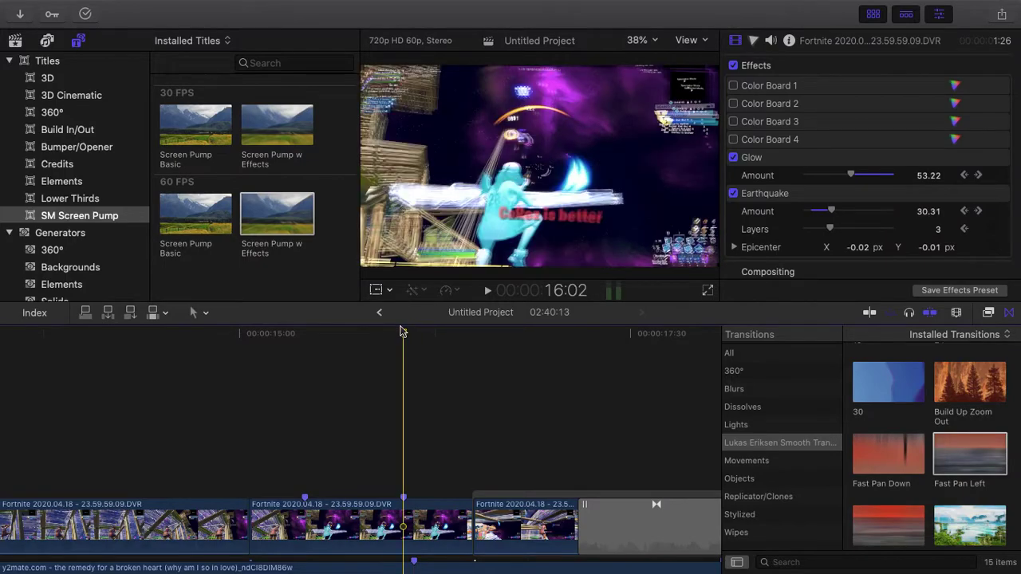
{"action": "key", "text": "ctrl+v"}
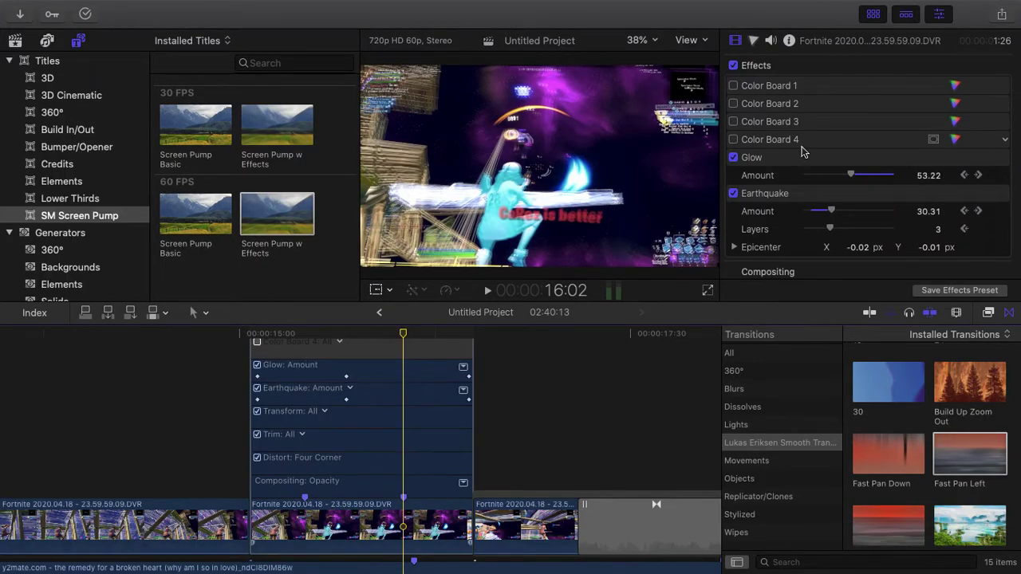
{"action": "scroll", "coordinate": [800, 218], "scroll_direction": "down", "scroll_amount": 1}
{"action": "left_click", "coordinate": [401, 522]}
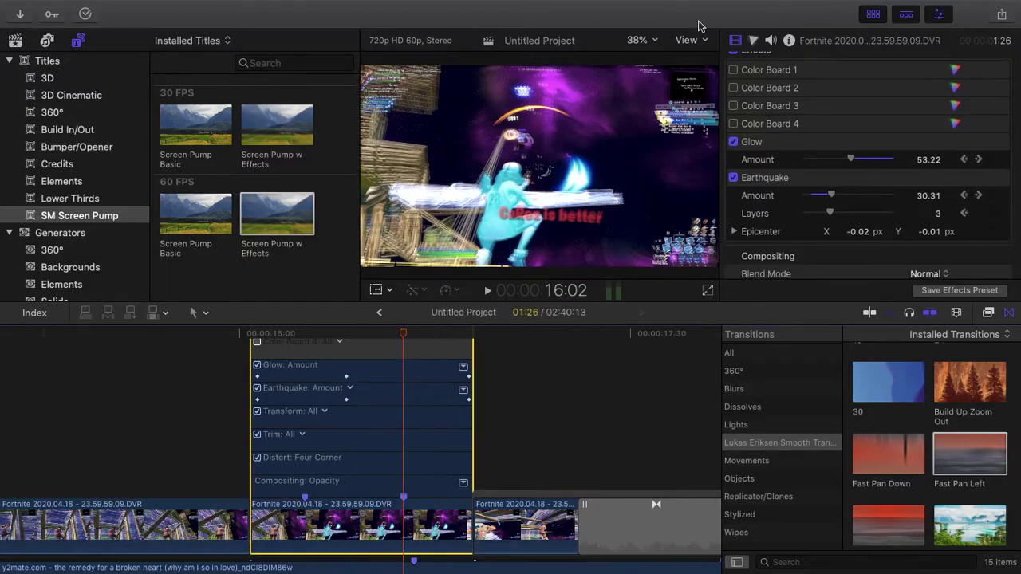
{"action": "scroll", "coordinate": [770, 134], "scroll_direction": "down", "scroll_amount": 3}
{"action": "scroll", "coordinate": [774, 134], "scroll_direction": "down", "scroll_amount": 7}
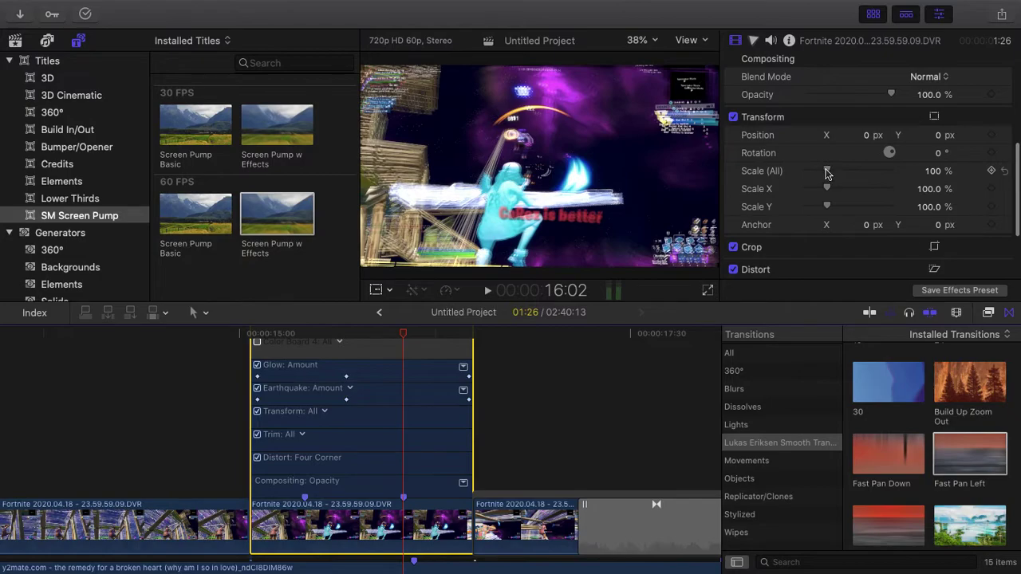
{"action": "left_click", "coordinate": [993, 172]}
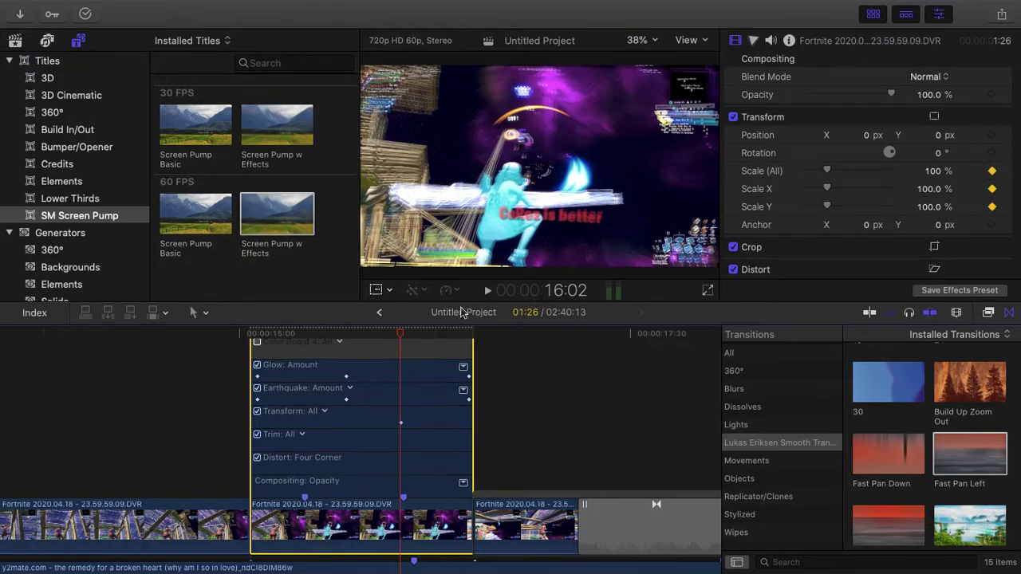
A few frames later scale the clip up to about 136%, then back down to 100%
{"action": "left_click_drag", "start_coordinate": [402, 336], "coordinate": [414, 336]}
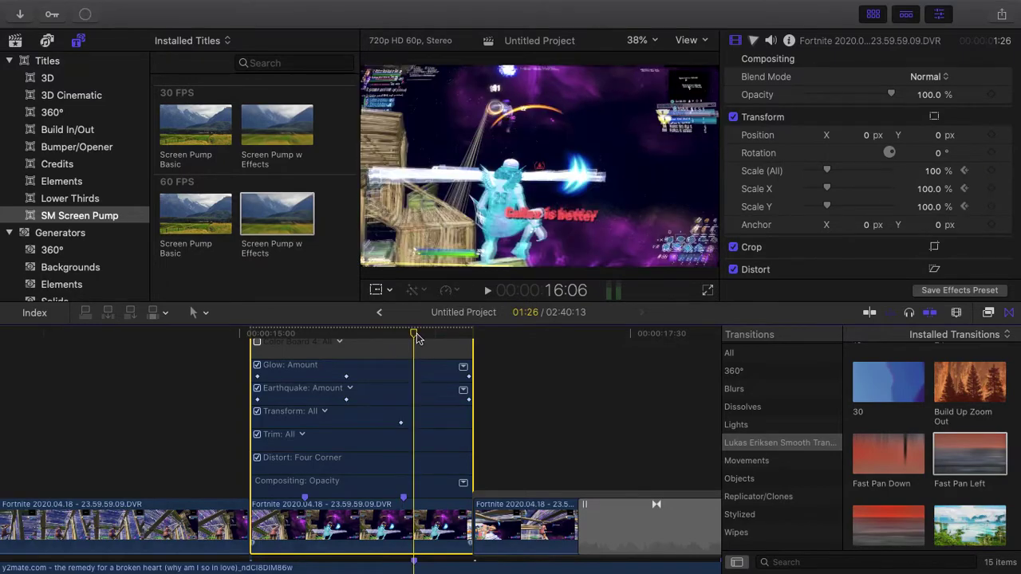
{"action": "mouse_move", "coordinate": [831, 172]}
{"action": "left_mouse_down"}
{"action": "mouse_move", "coordinate": [850, 170]}
{"action": "mouse_move", "coordinate": [834, 171]}
{"action": "left_mouse_up"}
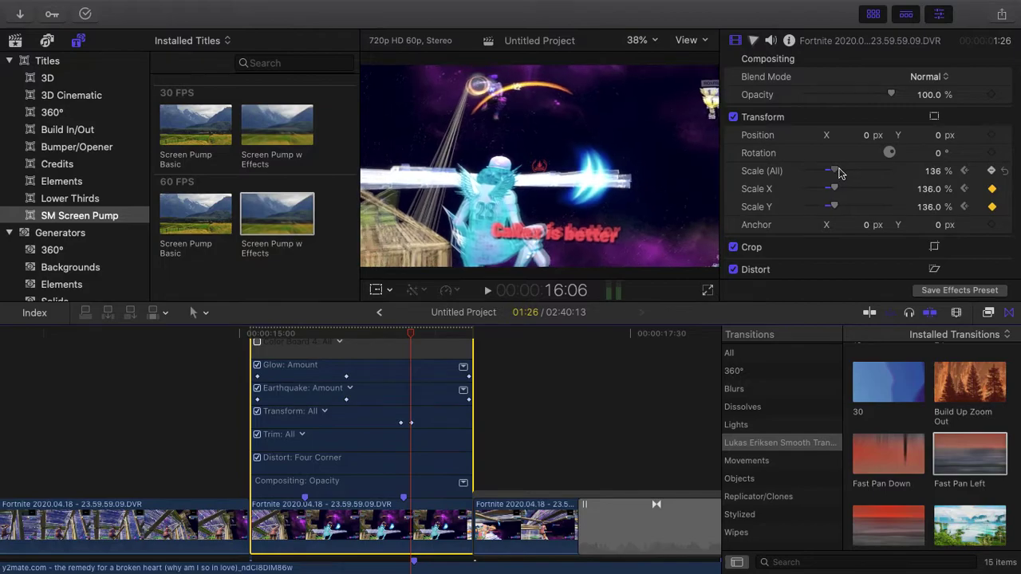
{"action": "left_click_drag", "start_coordinate": [411, 341], "coordinate": [429, 340]}
{"action": "left_click_drag", "start_coordinate": [833, 171], "coordinate": [827, 172]}
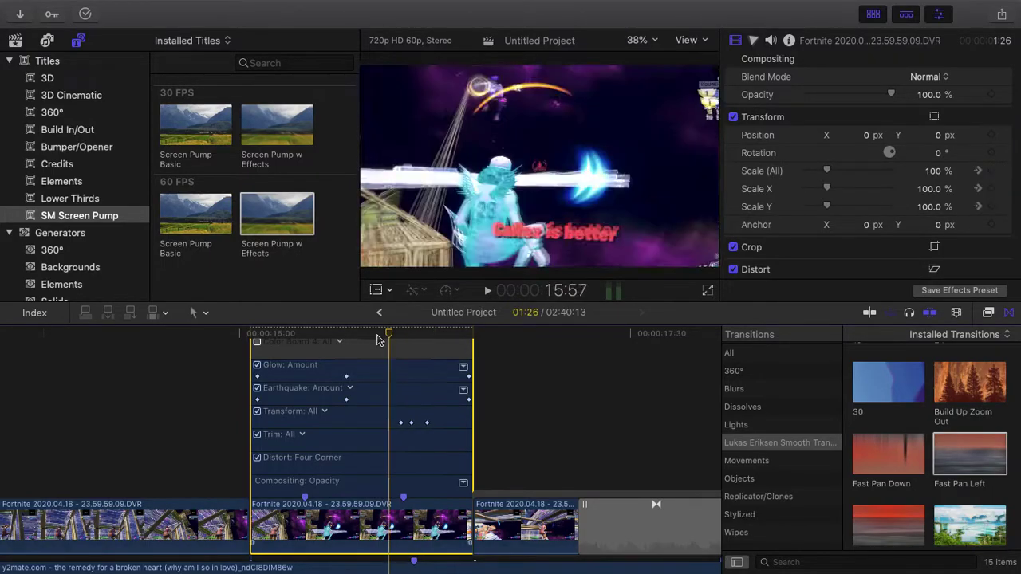
Replay the zoom punch and drag its scale keyframes closer together
{"action": "left_click_drag", "start_coordinate": [429, 341], "coordinate": [389, 329]}
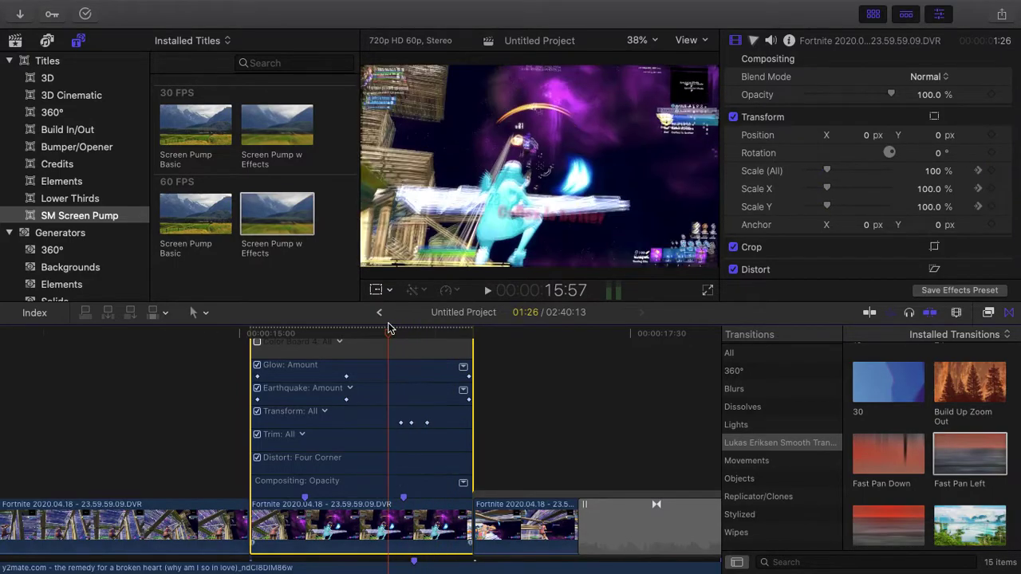
{"action": "key", "text": "space"}
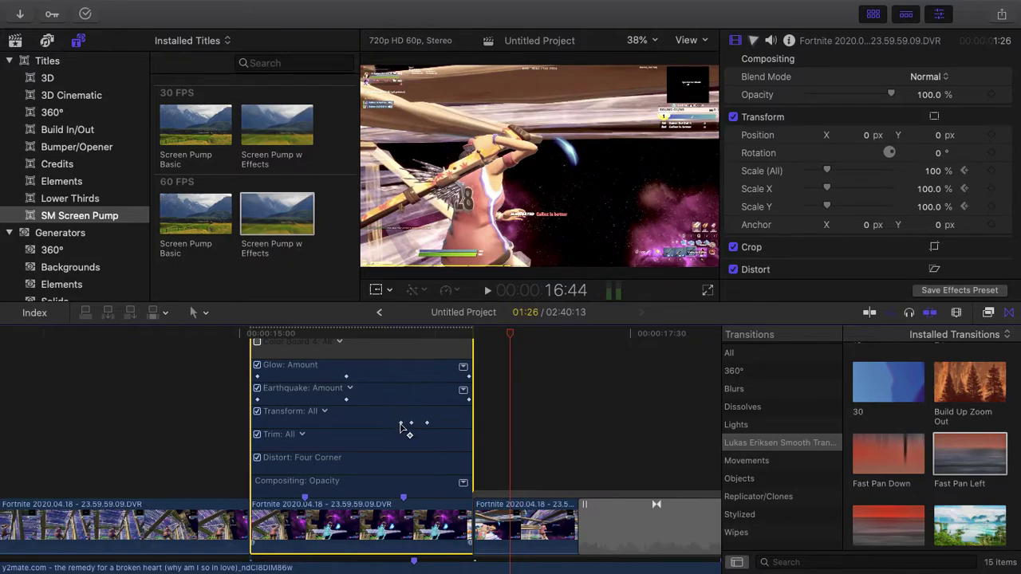
{"action": "left_click_drag", "start_coordinate": [401, 423], "coordinate": [346, 423]}
{"action": "left_click_drag", "start_coordinate": [428, 424], "coordinate": [459, 424]}
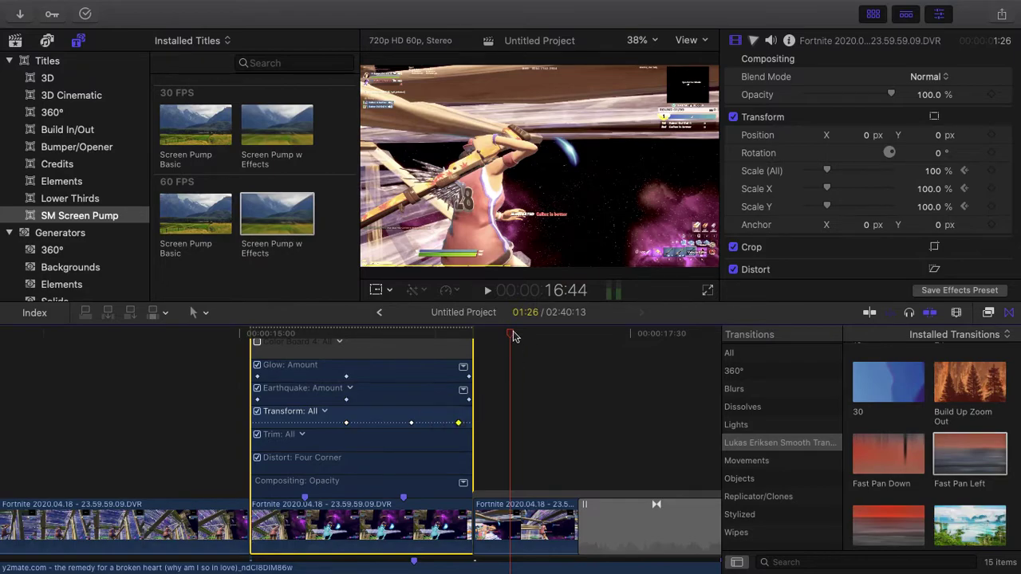
{"action": "left_click_drag", "start_coordinate": [513, 336], "coordinate": [281, 338]}
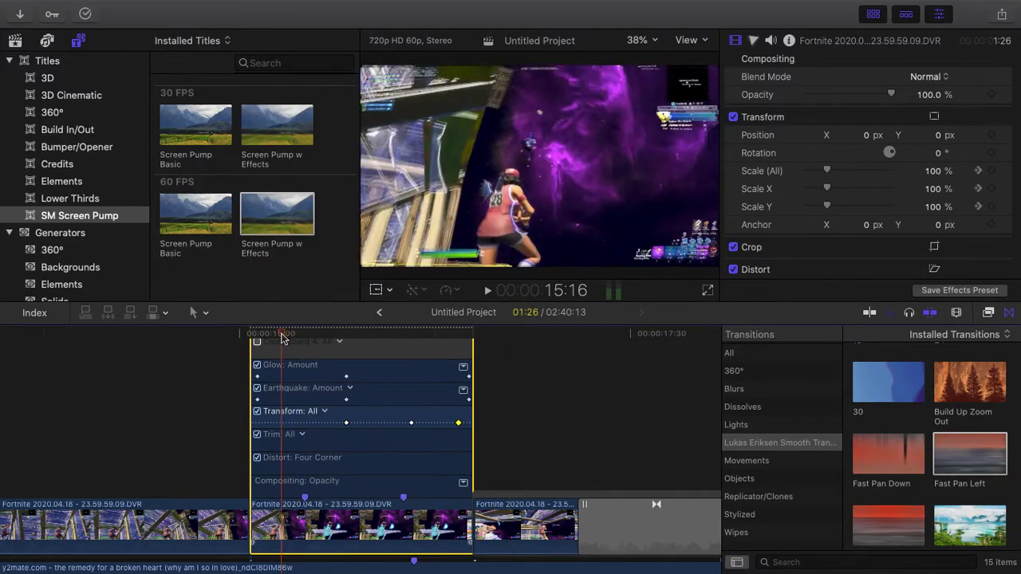
{"action": "key", "text": "space"}
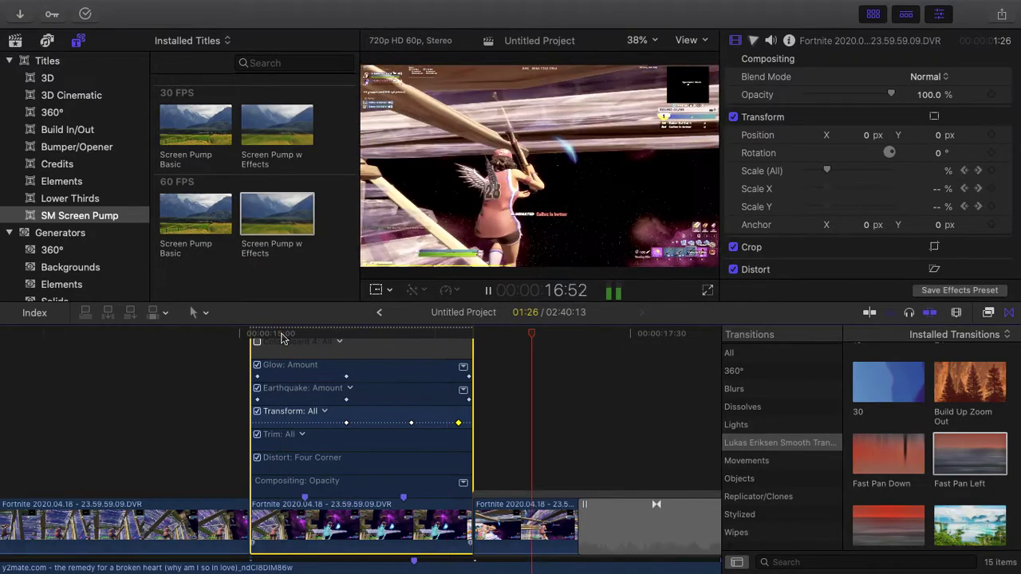
{"action": "key", "text": "space"}
{"action": "left_click_drag", "start_coordinate": [349, 423], "coordinate": [384, 423]}
{"action": "left_click_drag", "start_coordinate": [458, 424], "coordinate": [437, 424]}
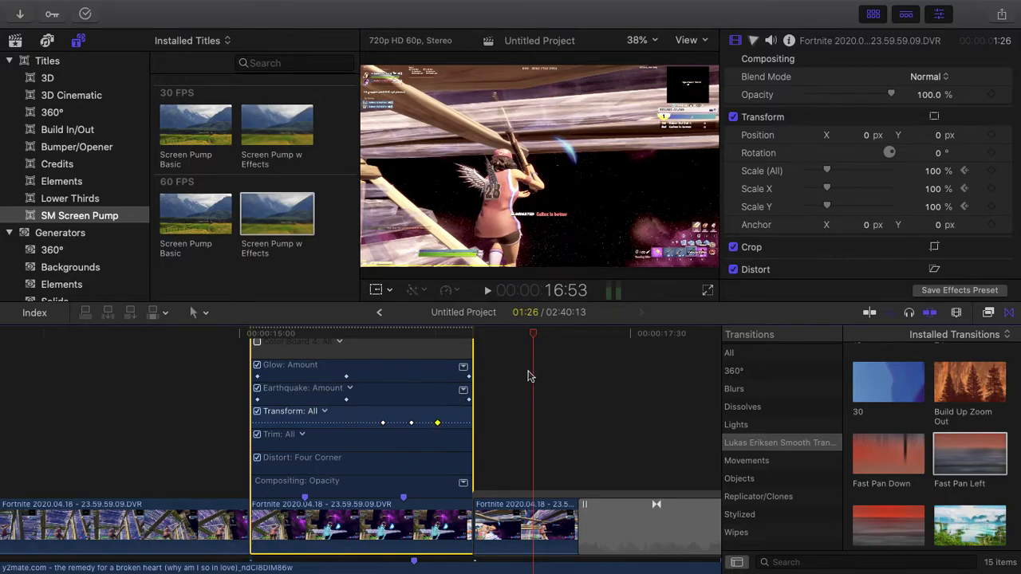
Deselect the keyframe, hide the Video Animation rows and fit the whole timeline in view
{"action": "left_click", "coordinate": [438, 529]}
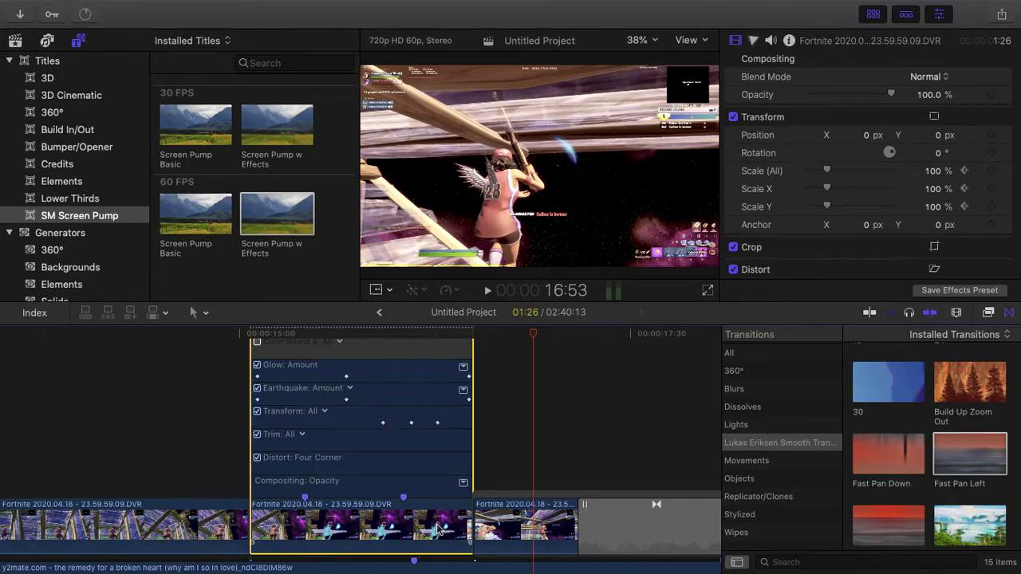
{"action": "key", "text": "ctrl+v"}
{"action": "key", "text": "shift+z"}
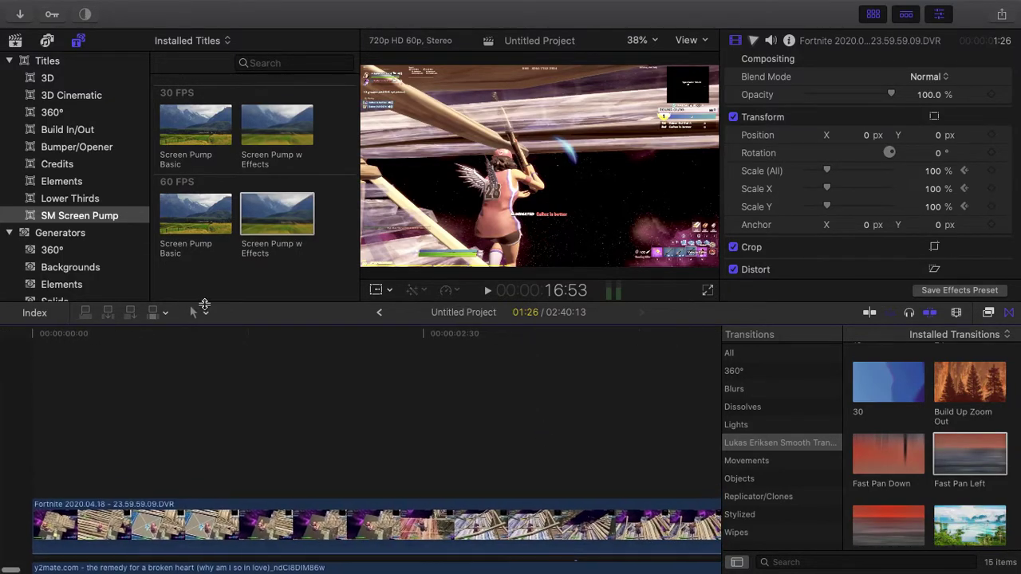
Select the opening Fortnite clip, open the Teaching event's media and preview the saber image
{"action": "left_click", "coordinate": [46, 371]}
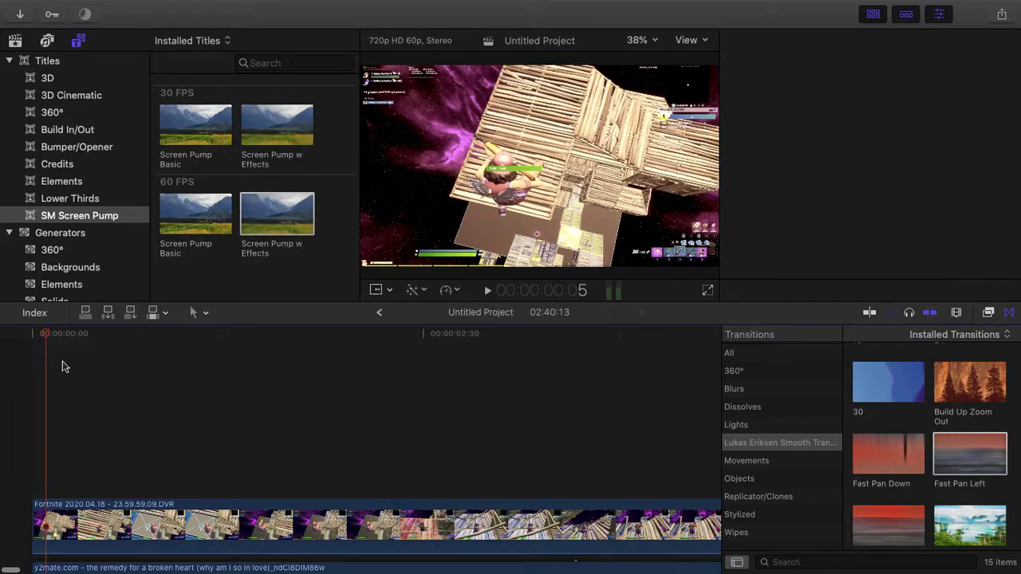
{"action": "left_click", "coordinate": [82, 523]}
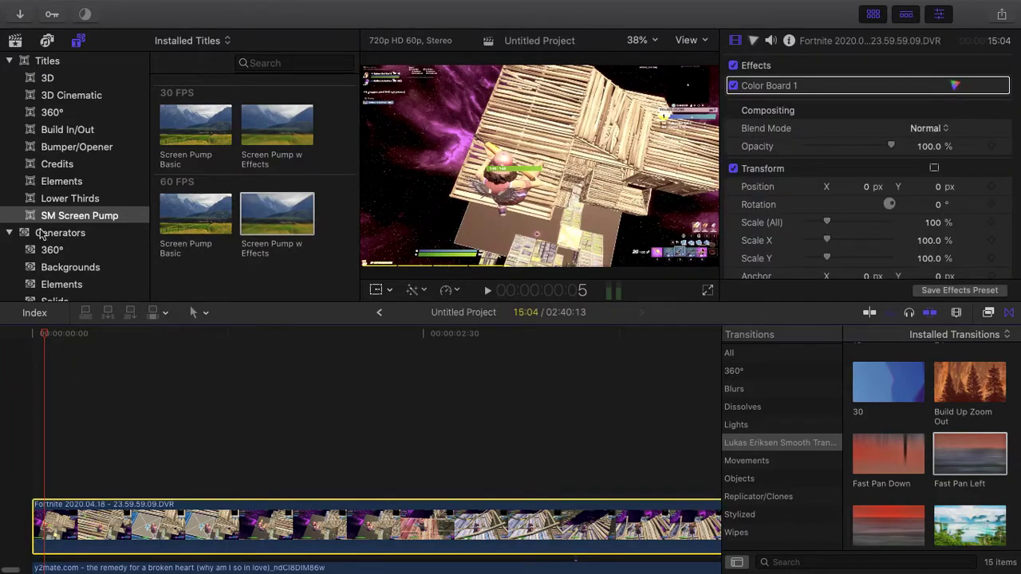
{"action": "key", "text": "super+shift+1"}
{"action": "left_click", "coordinate": [18, 44]}
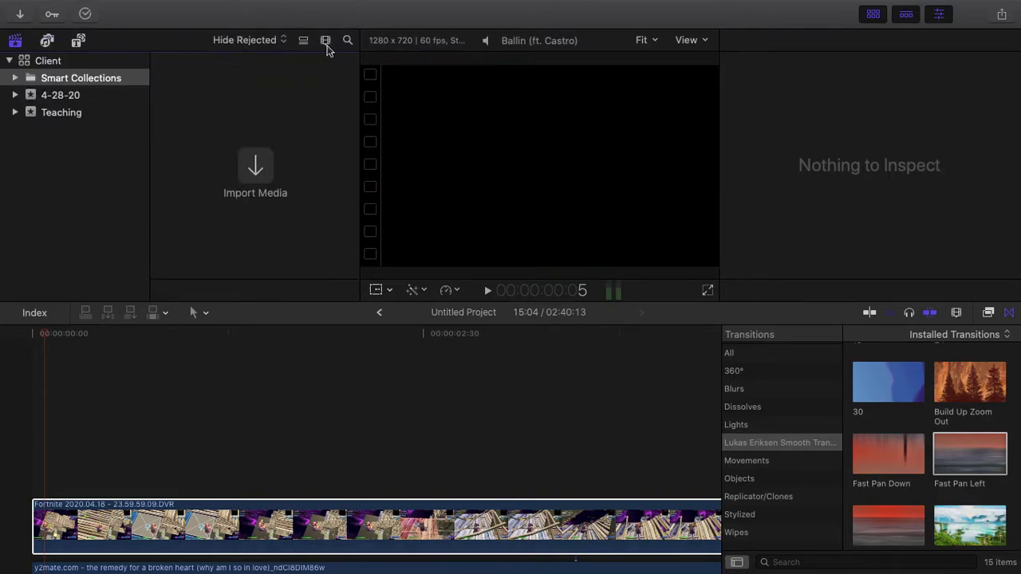
{"action": "left_click", "coordinate": [110, 112]}
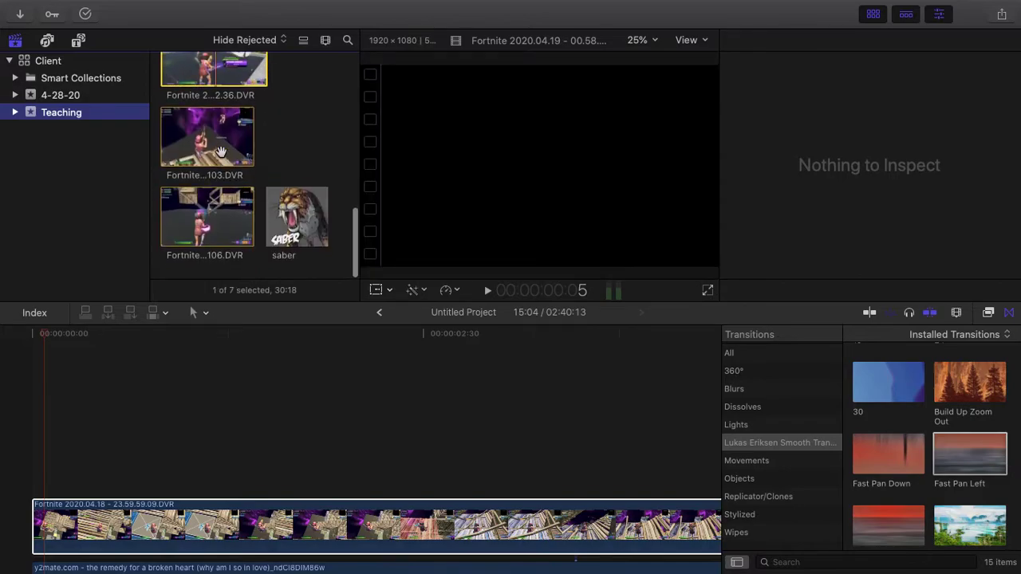
{"action": "left_click", "coordinate": [296, 217]}
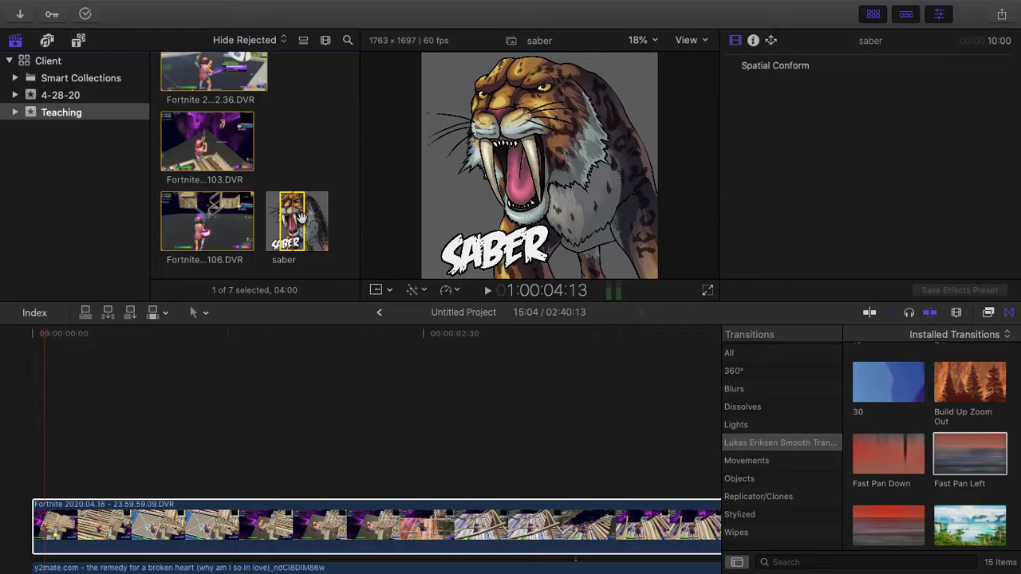
Connect the full-length saber image over the opening gameplay and scale it down to 55.48%
{"action": "left_click_drag", "start_coordinate": [307, 217], "coordinate": [30, 408]}
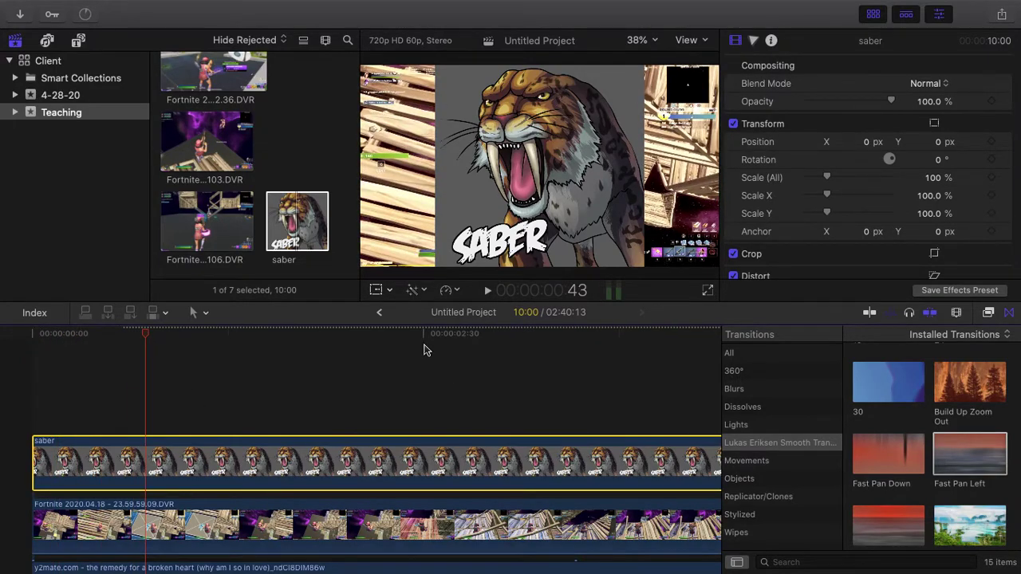
{"action": "left_click", "coordinate": [390, 291]}
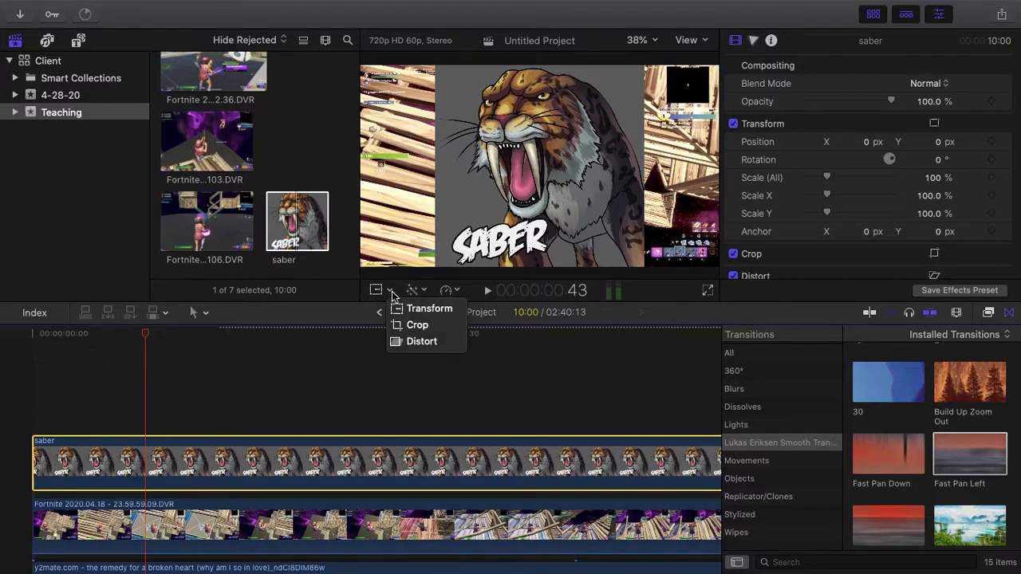
{"action": "left_click", "coordinate": [390, 293]}
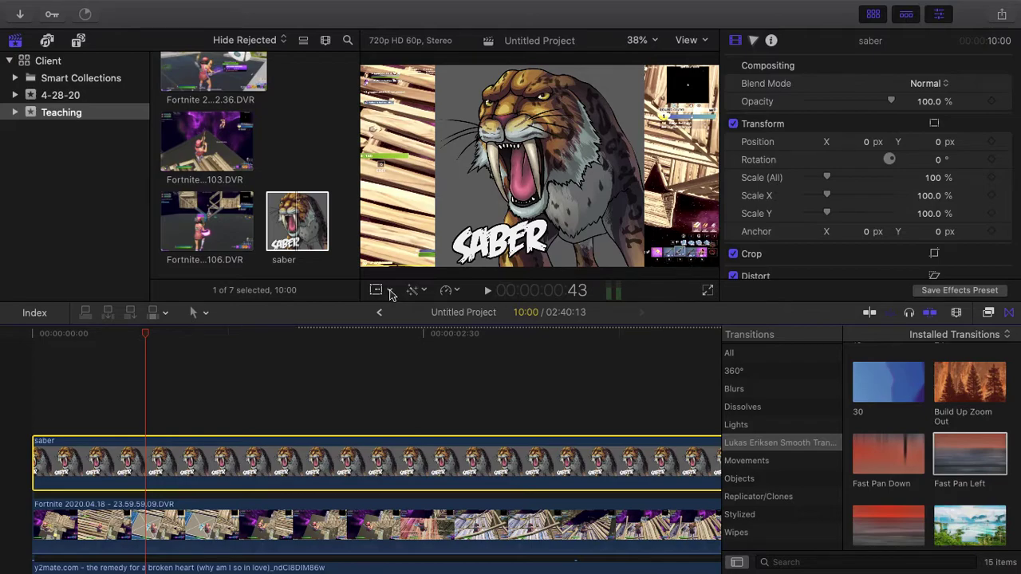
{"action": "left_click", "coordinate": [391, 292]}
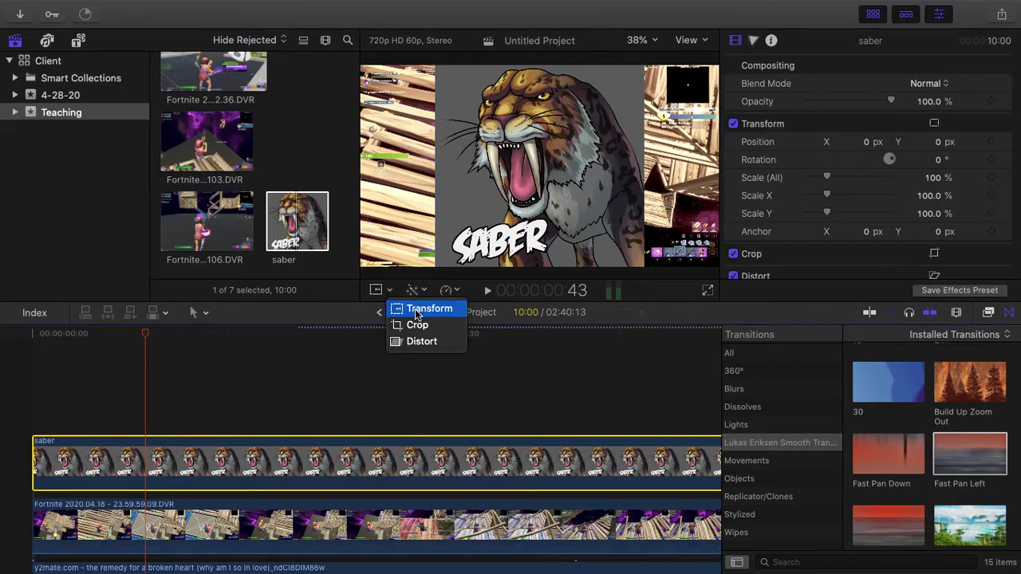
{"action": "left_click", "coordinate": [415, 311]}
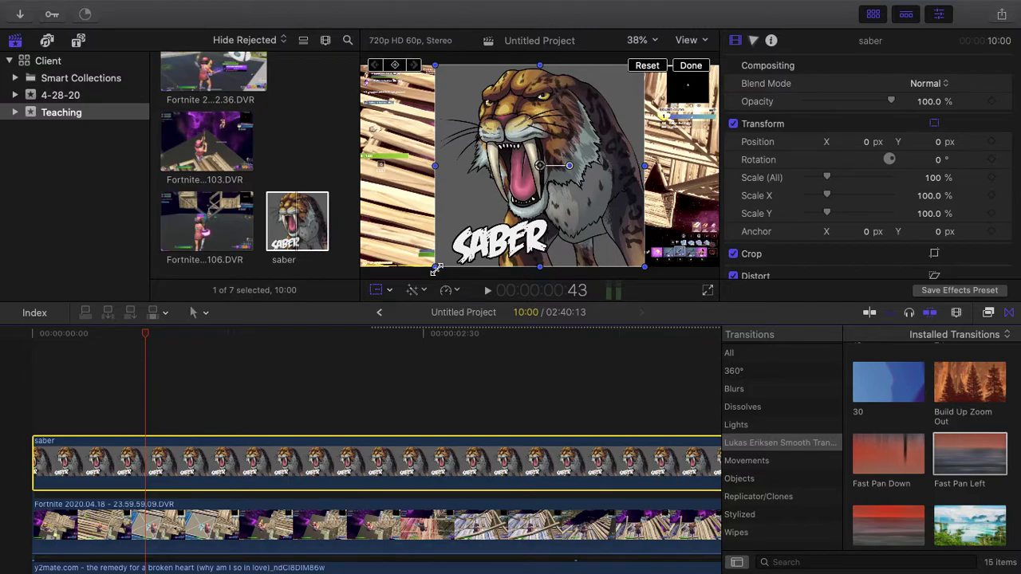
{"action": "left_click_drag", "start_coordinate": [435, 269], "coordinate": [482, 222]}
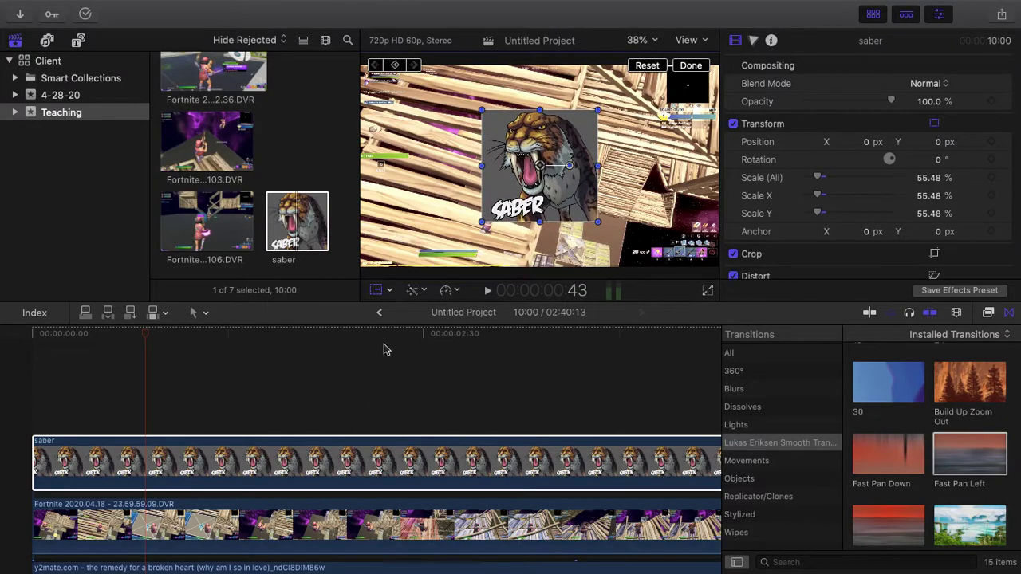
{"action": "left_click", "coordinate": [377, 291]}
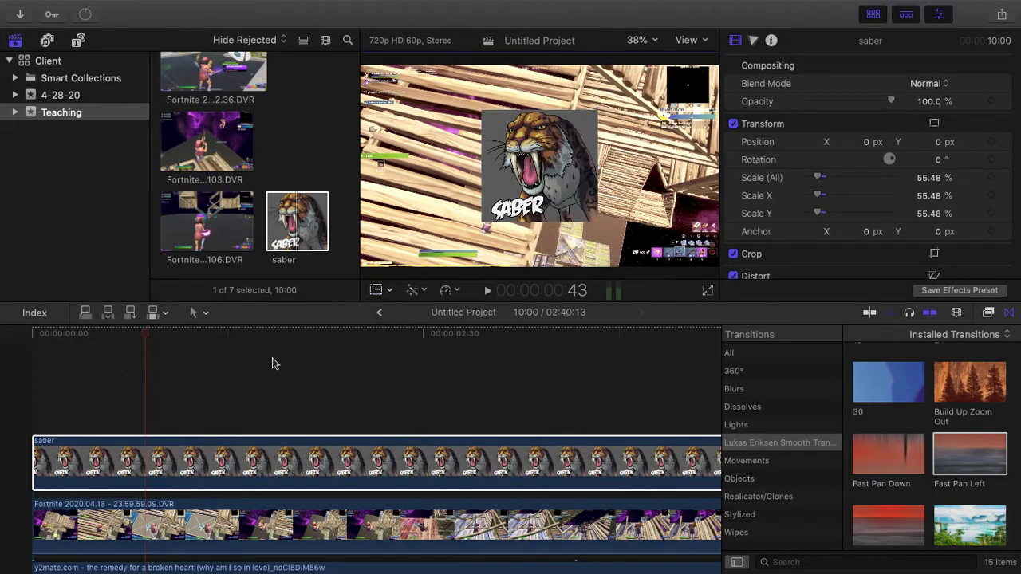
Play the montage from the start and scroll the timeline to the saber clip's end
{"action": "left_click", "coordinate": [31, 336]}
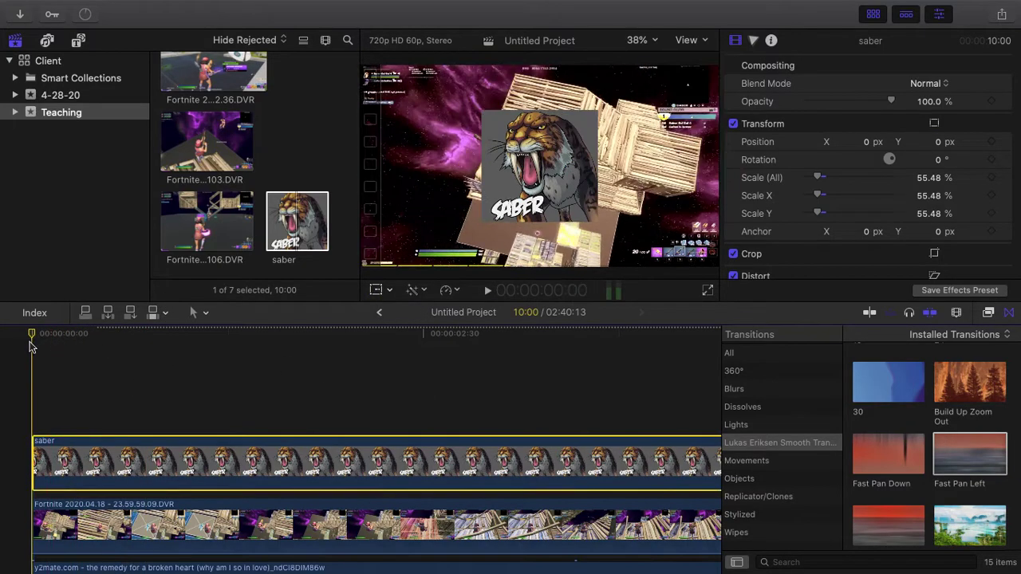
{"action": "key", "text": "space"}
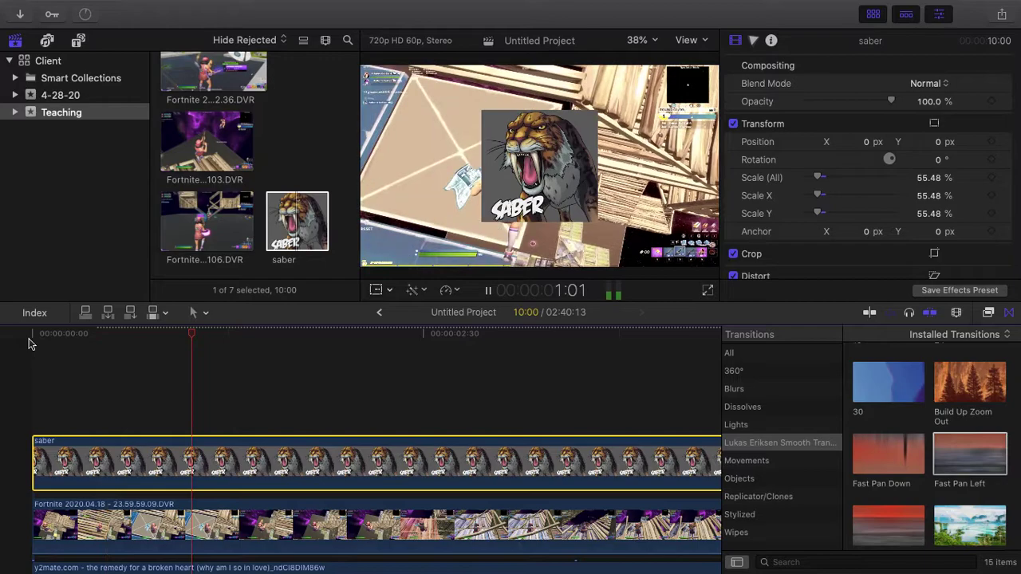
{"action": "key", "text": "space"}
{"action": "scroll", "coordinate": [225, 367], "scroll_direction": "right", "scroll_amount": 3}
{"action": "scroll", "coordinate": [225, 367], "scroll_direction": "right", "scroll_amount": 15}
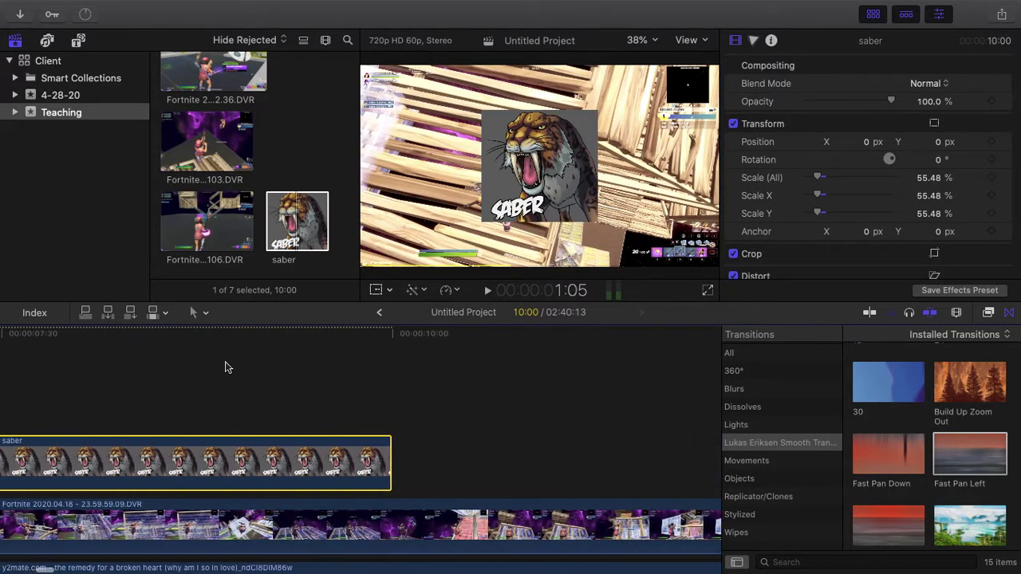
{"action": "scroll", "coordinate": [118, 412], "scroll_direction": "left", "scroll_amount": 10}
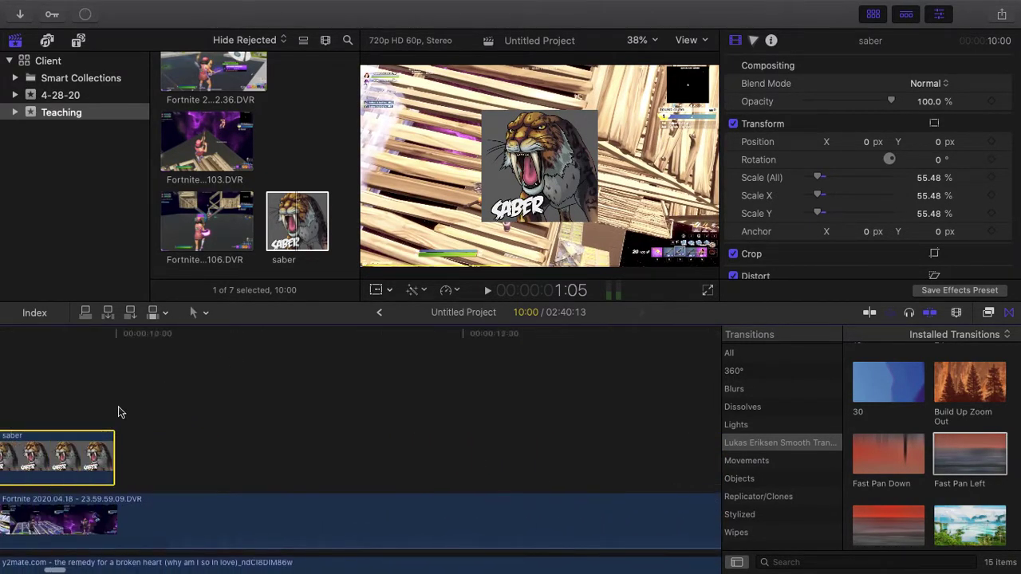
{"action": "scroll", "coordinate": [278, 448], "scroll_direction": "left", "scroll_amount": 9}
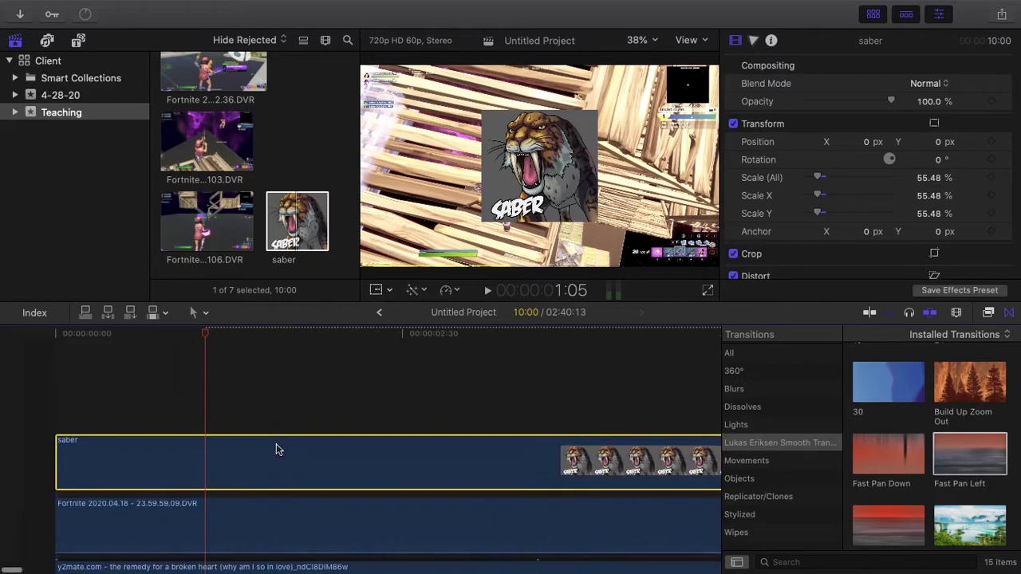
{"action": "scroll", "coordinate": [184, 335], "scroll_direction": "right", "scroll_amount": 8}
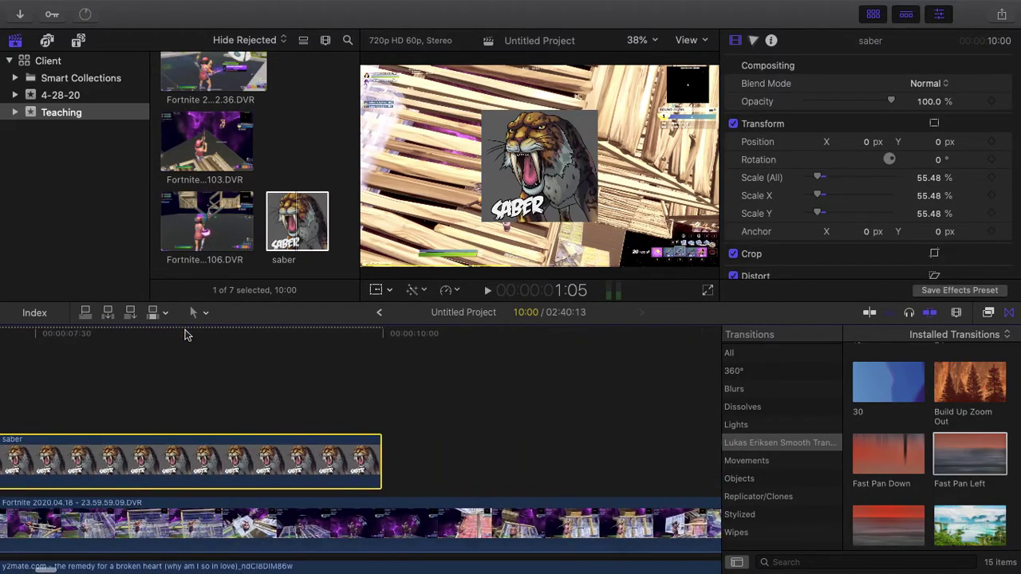
Trim the saber clip to 9:58 long and zoom the timeline out from its start
{"action": "mouse_move", "coordinate": [381, 473]}
{"action": "left_mouse_down"}
{"action": "mouse_move", "coordinate": [698, 473]}
{"action": "mouse_move", "coordinate": [335, 474]}
{"action": "mouse_move", "coordinate": [375, 473]}
{"action": "left_mouse_up"}
{"action": "scroll", "coordinate": [371, 472], "scroll_direction": "left", "scroll_amount": 8}
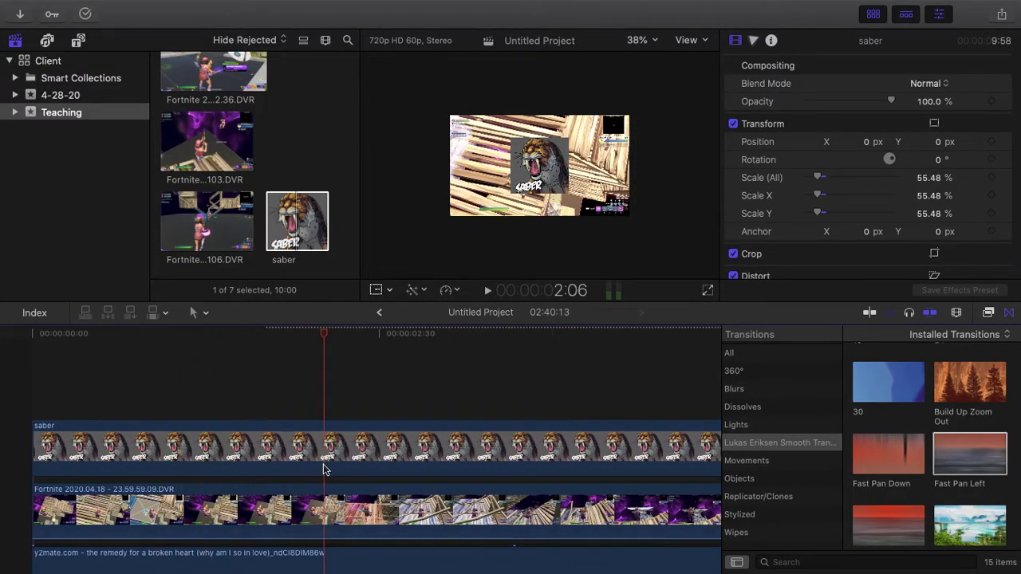
{"action": "left_click", "coordinate": [306, 444]}
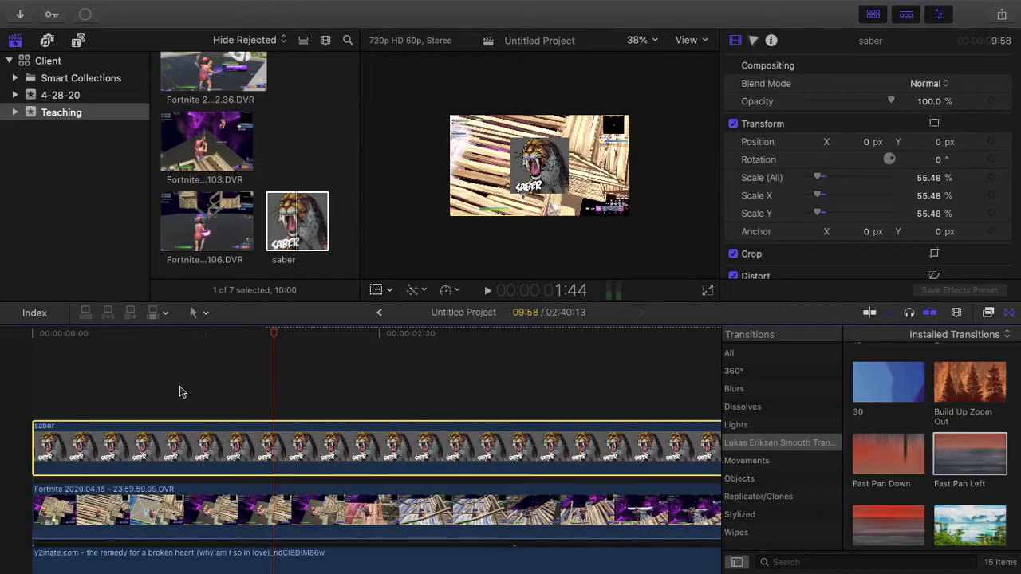
{"action": "key", "text": "Home"}
{"action": "key", "text": "super+minus"}
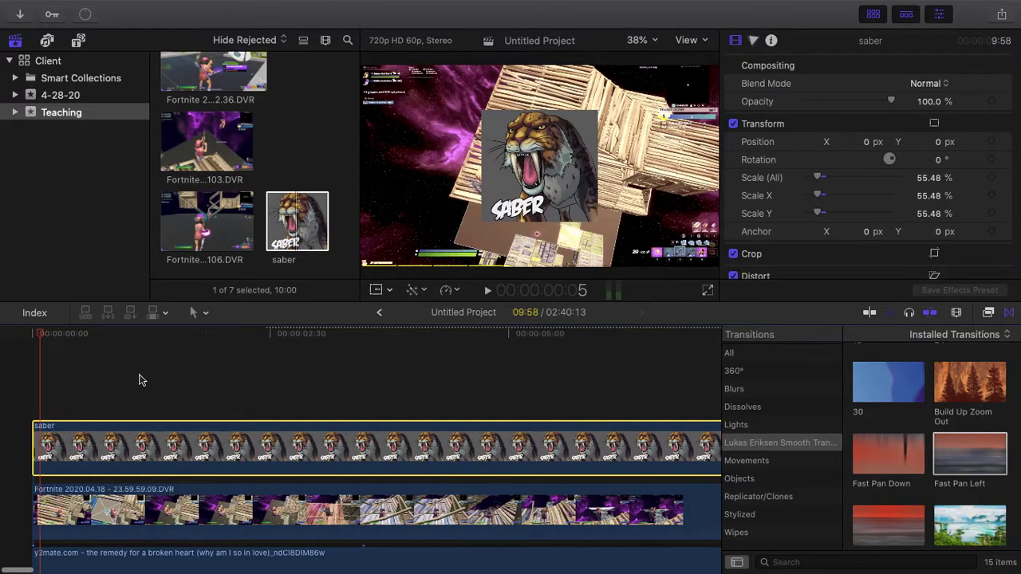
{"action": "key", "text": "super+minus"}
{"action": "key", "text": "super+minus"}
{"action": "key", "text": "super+minus"}
{"action": "key", "text": "super+equal"}
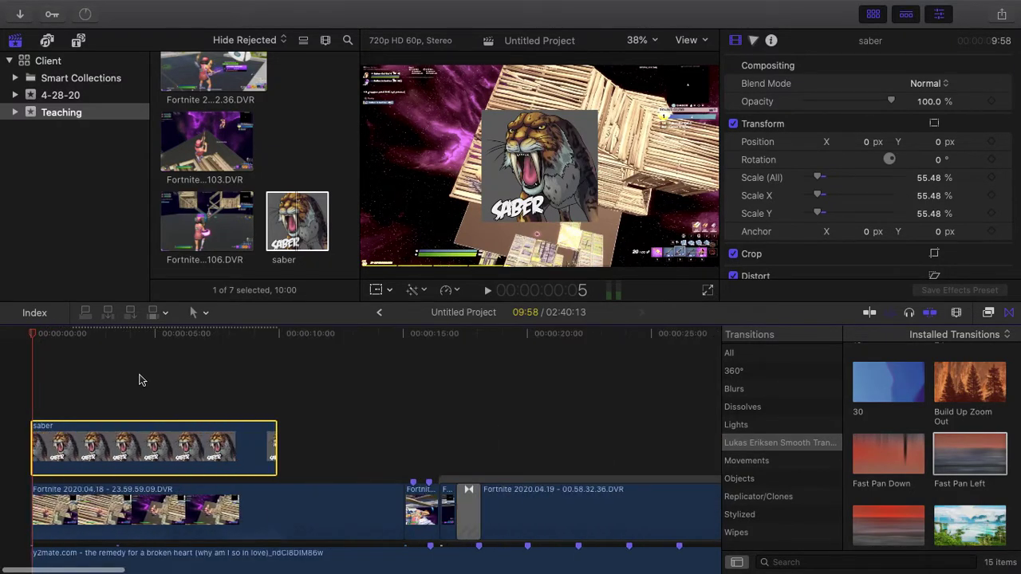
Keyframe the saber's Scale (All) at 0% at its start, about 63% near 4:50, and 0% near 9:48
{"action": "left_click", "coordinate": [36, 334]}
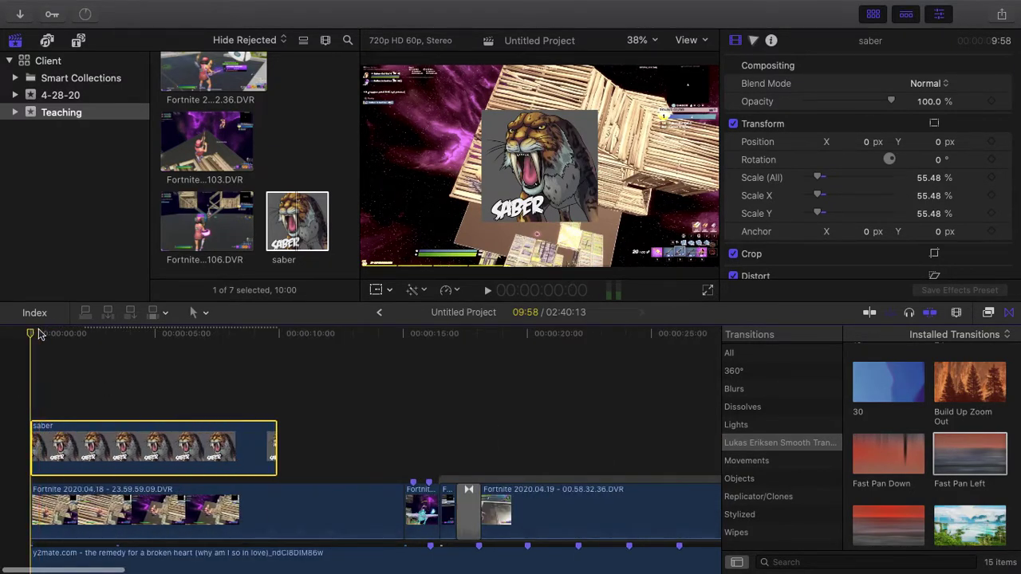
{"action": "key", "text": "super+equal"}
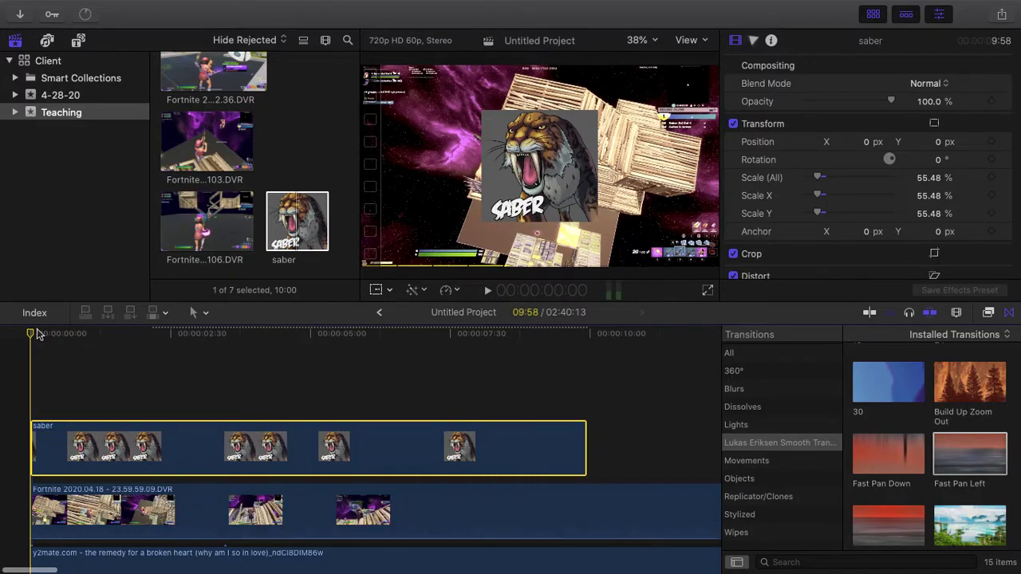
{"action": "key", "text": "space"}
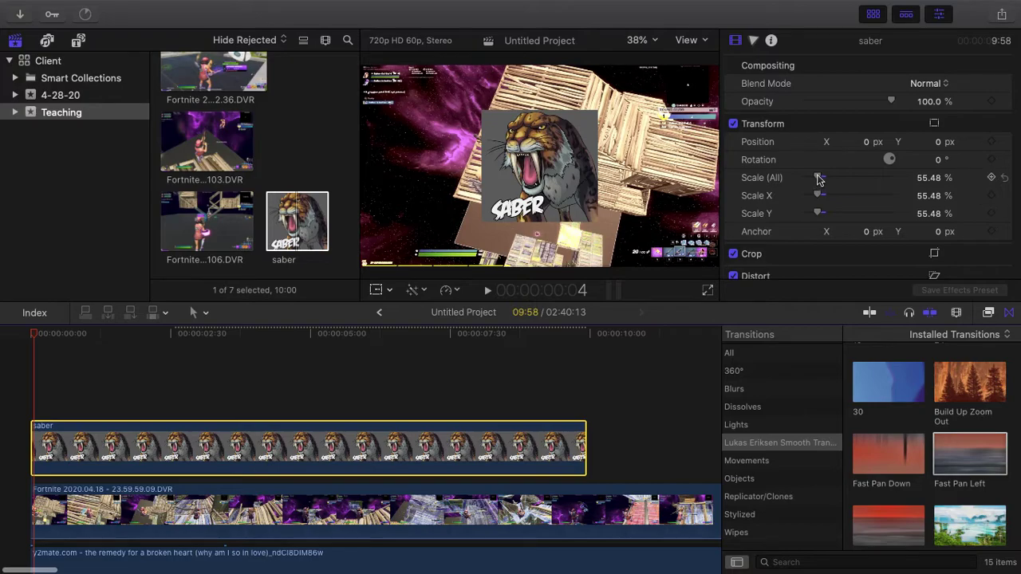
{"action": "left_click_drag", "start_coordinate": [800, 180], "coordinate": [800, 181]}
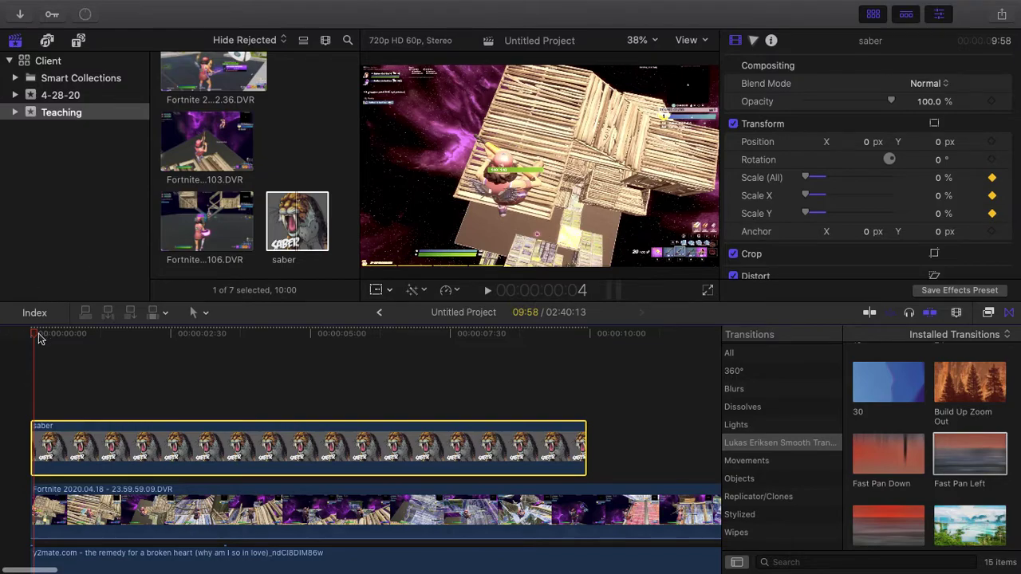
{"action": "left_click_drag", "start_coordinate": [35, 337], "coordinate": [303, 422]}
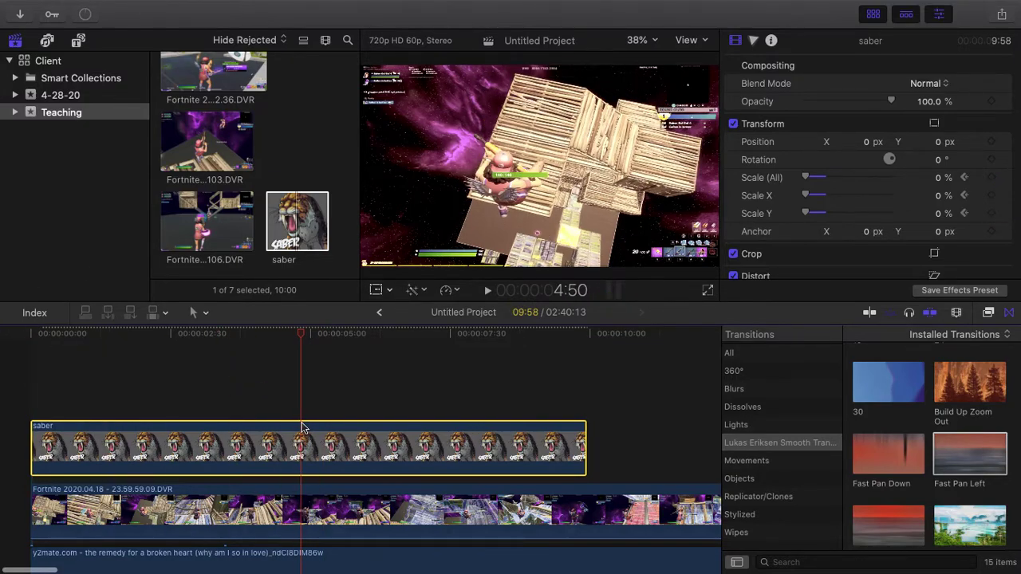
{"action": "mouse_move", "coordinate": [806, 179]}
{"action": "left_mouse_down"}
{"action": "mouse_move", "coordinate": [827, 183]}
{"action": "mouse_move", "coordinate": [816, 186]}
{"action": "left_mouse_up"}
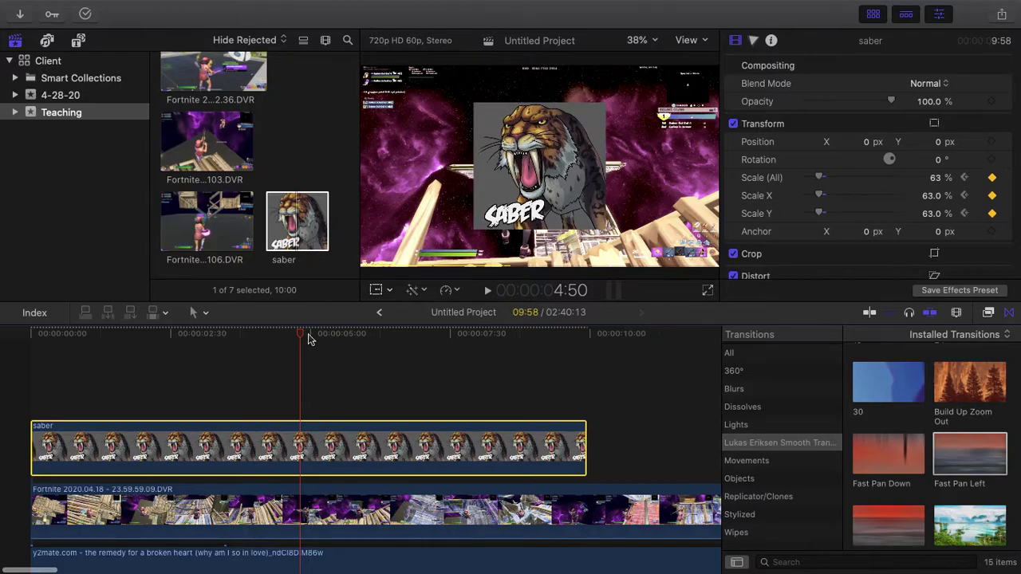
{"action": "left_click_drag", "start_coordinate": [303, 338], "coordinate": [579, 388]}
{"action": "left_click_drag", "start_coordinate": [820, 178], "coordinate": [783, 182]}
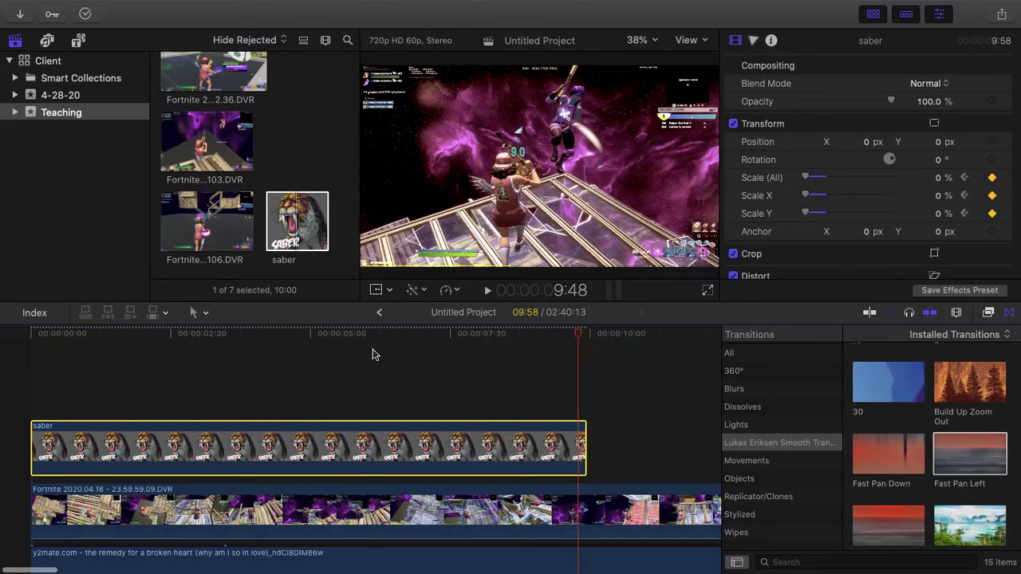
{"action": "left_click_drag", "start_coordinate": [372, 355], "coordinate": [428, 418]}
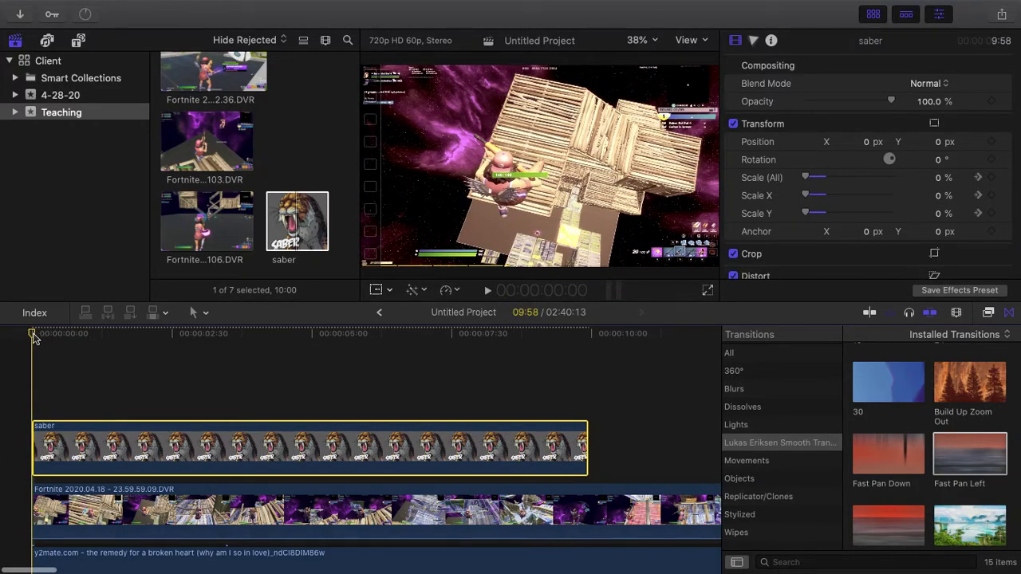
Keyframe the saber's Opacity at 0% at the start, 100% at 5:04, 0% near 9:48, then play it back
{"action": "left_click", "coordinate": [37, 334]}
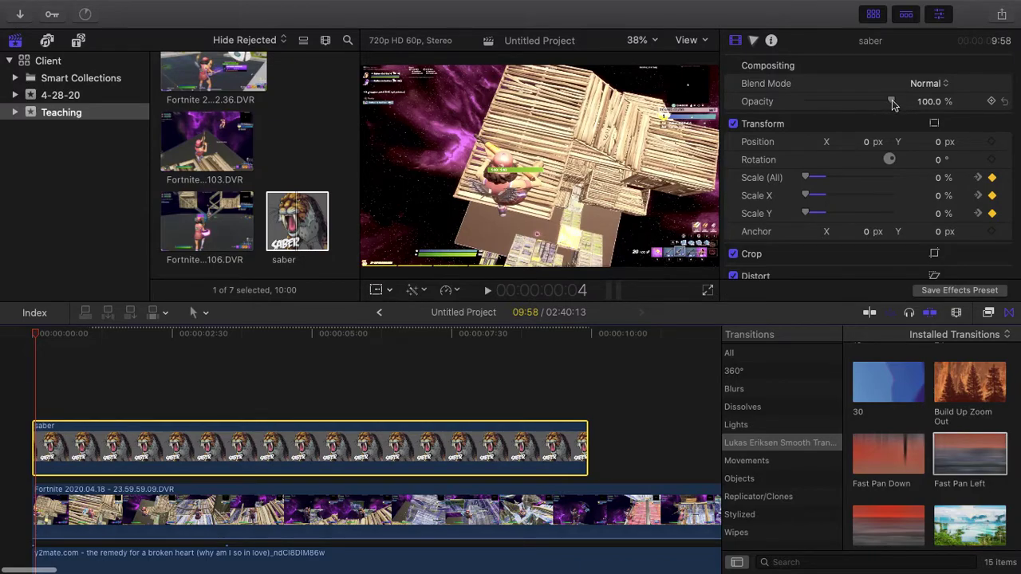
{"action": "left_click_drag", "start_coordinate": [818, 101], "coordinate": [768, 101]}
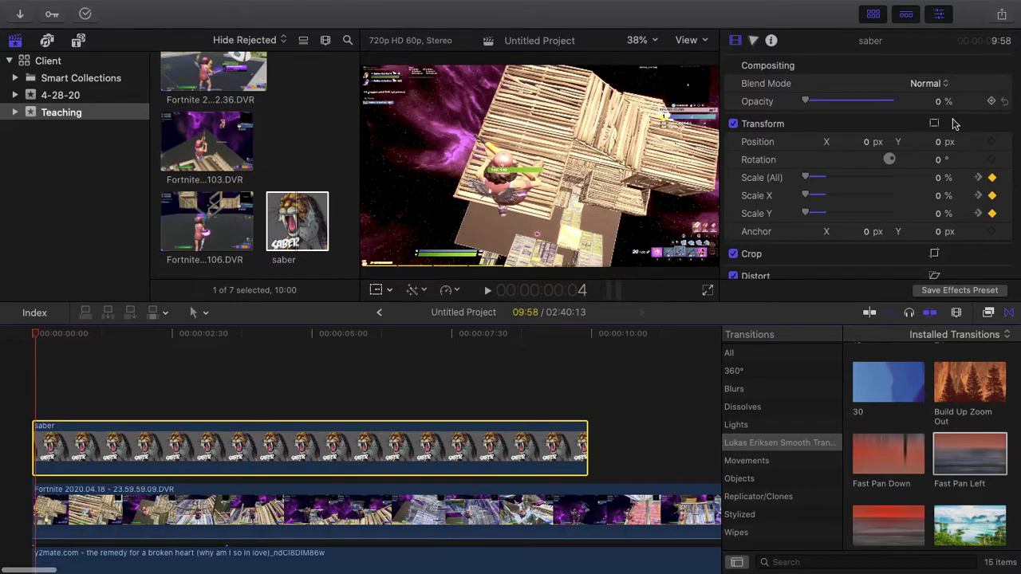
{"action": "key", "text": "alt+k"}
{"action": "left_click_drag", "start_coordinate": [36, 340], "coordinate": [316, 411]}
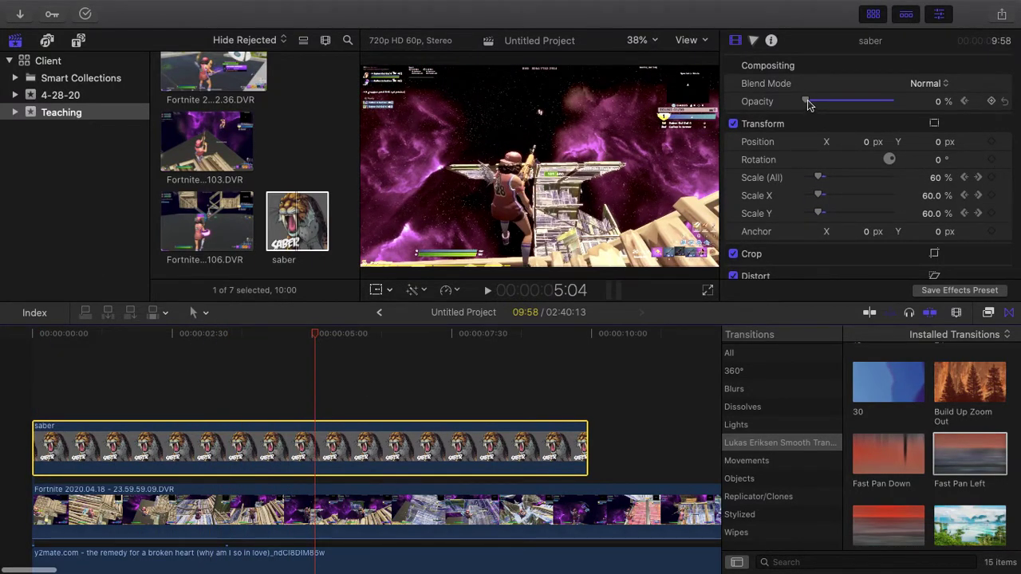
{"action": "left_click_drag", "start_coordinate": [807, 101], "coordinate": [892, 101]}
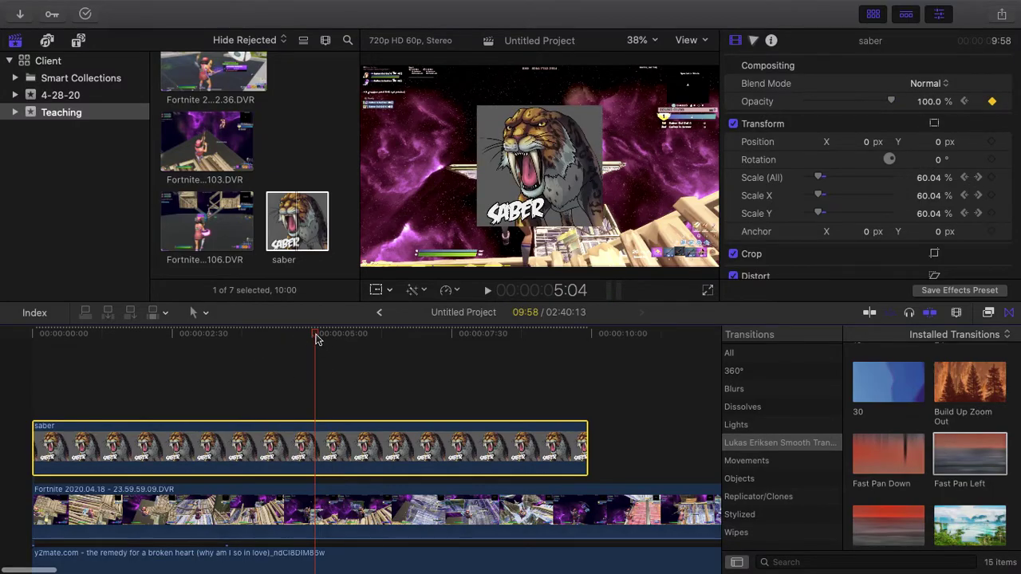
{"action": "left_click_drag", "start_coordinate": [495, 342], "coordinate": [581, 382]}
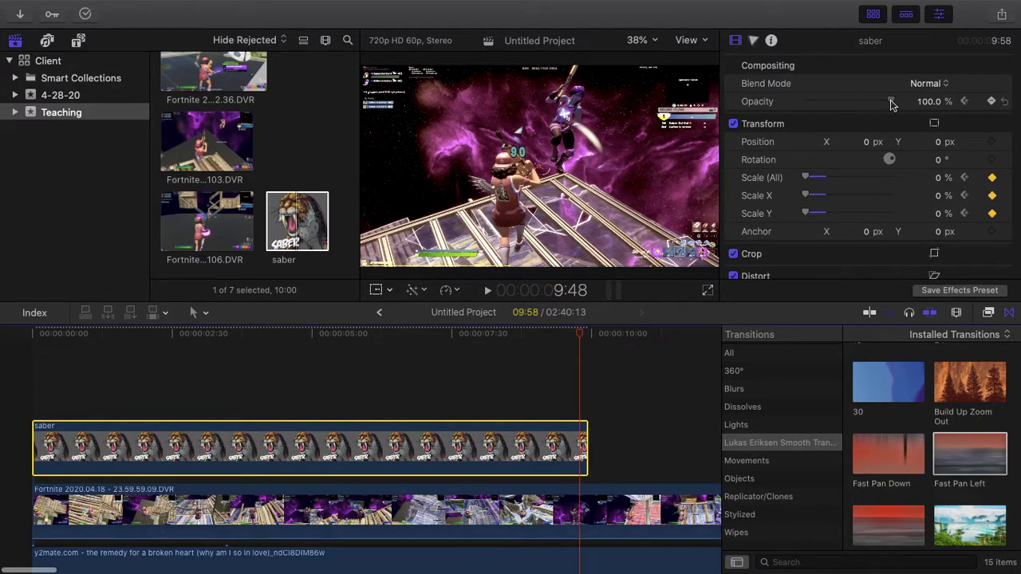
{"action": "left_click_drag", "start_coordinate": [891, 104], "coordinate": [728, 104]}
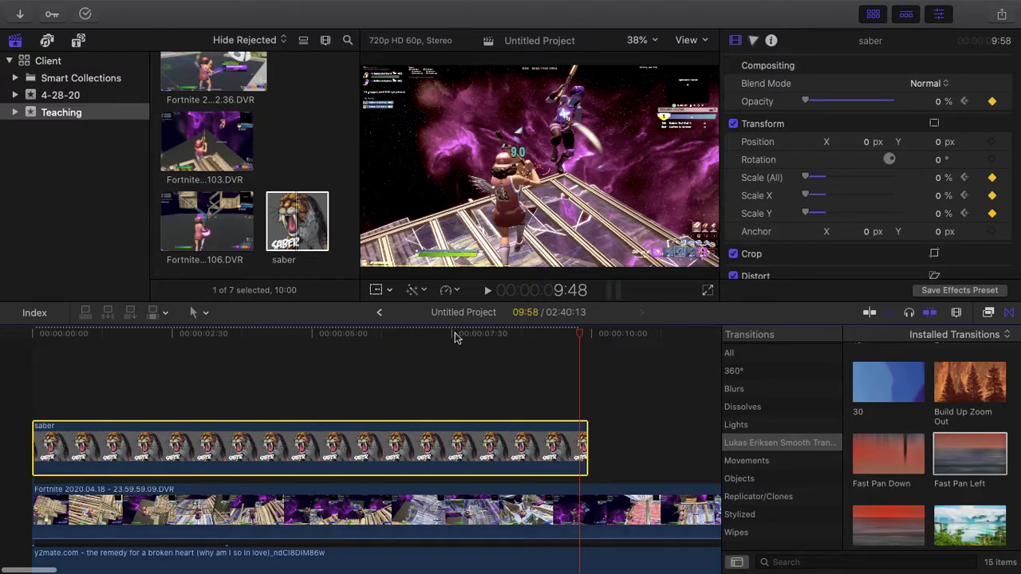
{"action": "left_click_drag", "start_coordinate": [455, 337], "coordinate": [1, 338]}
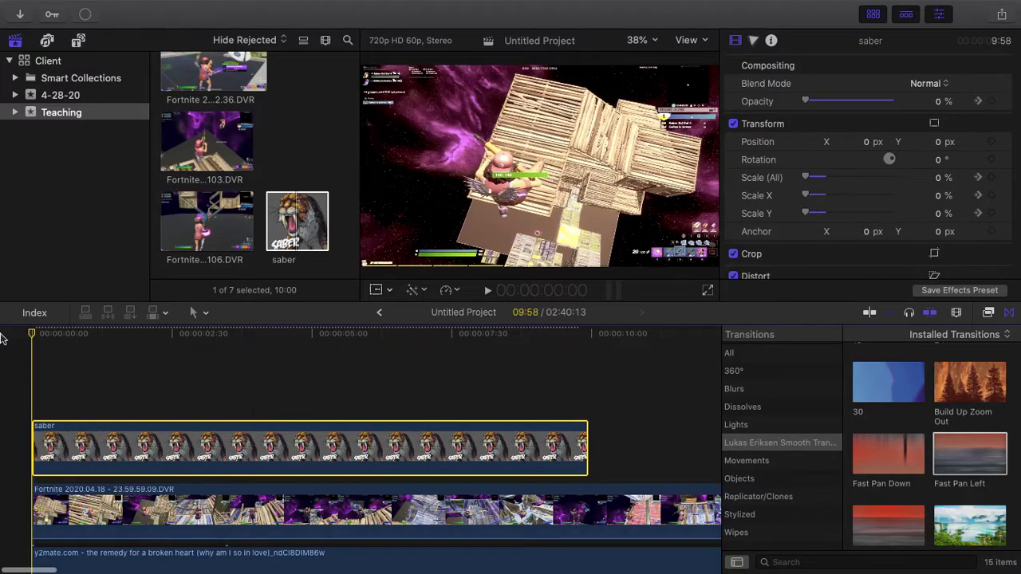
{"action": "key", "text": "space"}
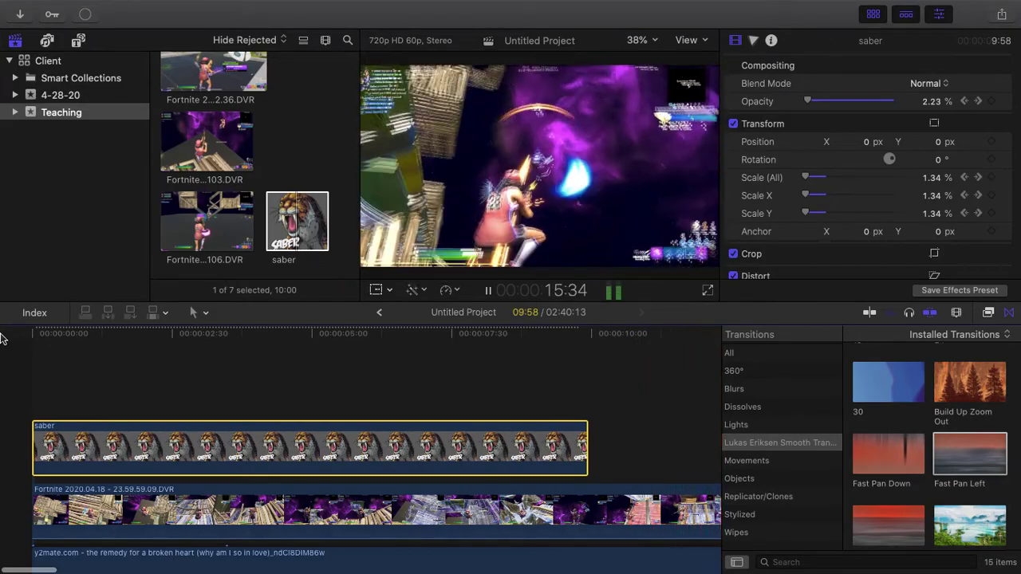
{"action": "key", "text": "space"}
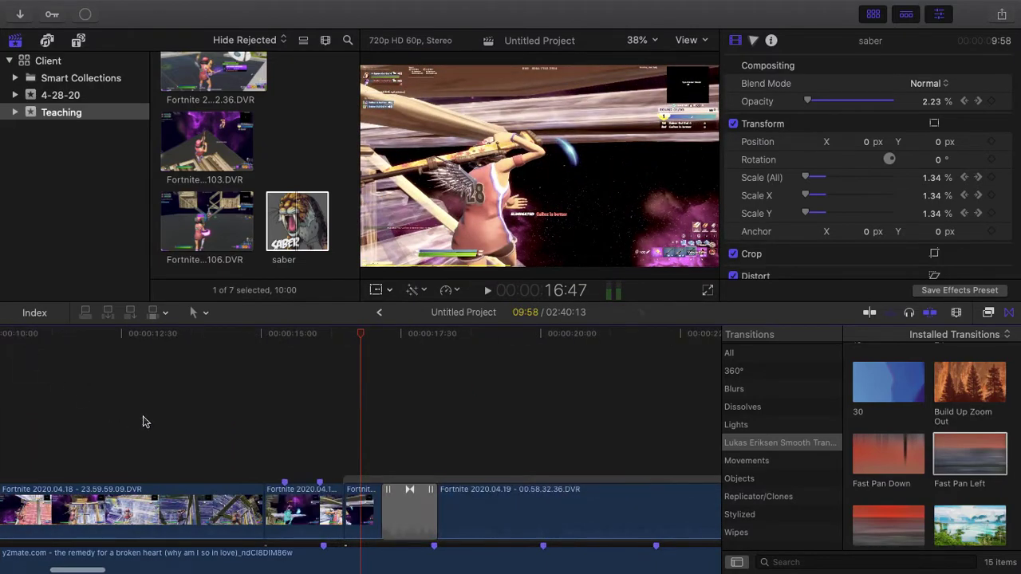
{"action": "key", "text": "q"}
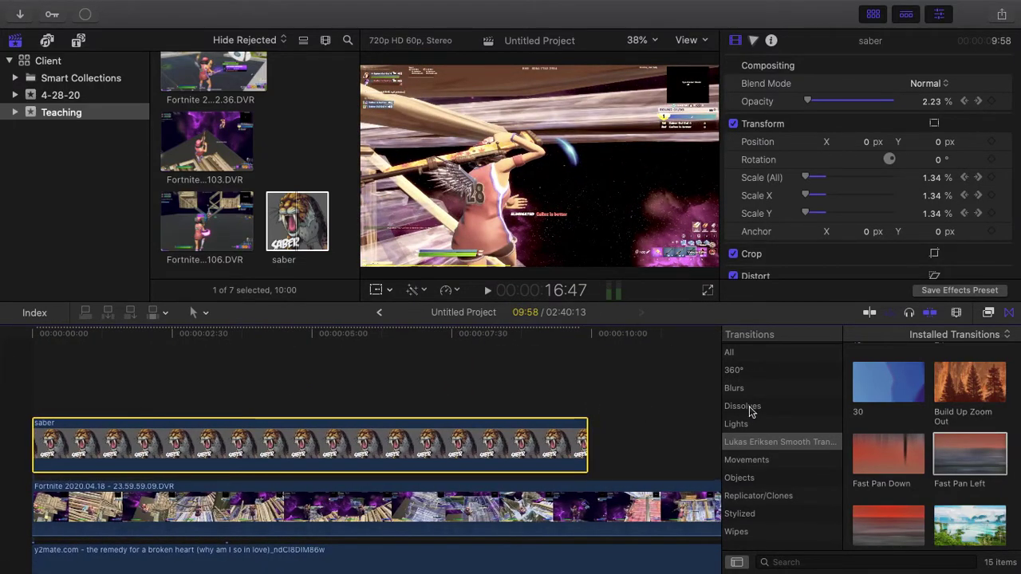
{"action": "scroll", "coordinate": [648, 391], "scroll_direction": "right", "scroll_amount": 10}
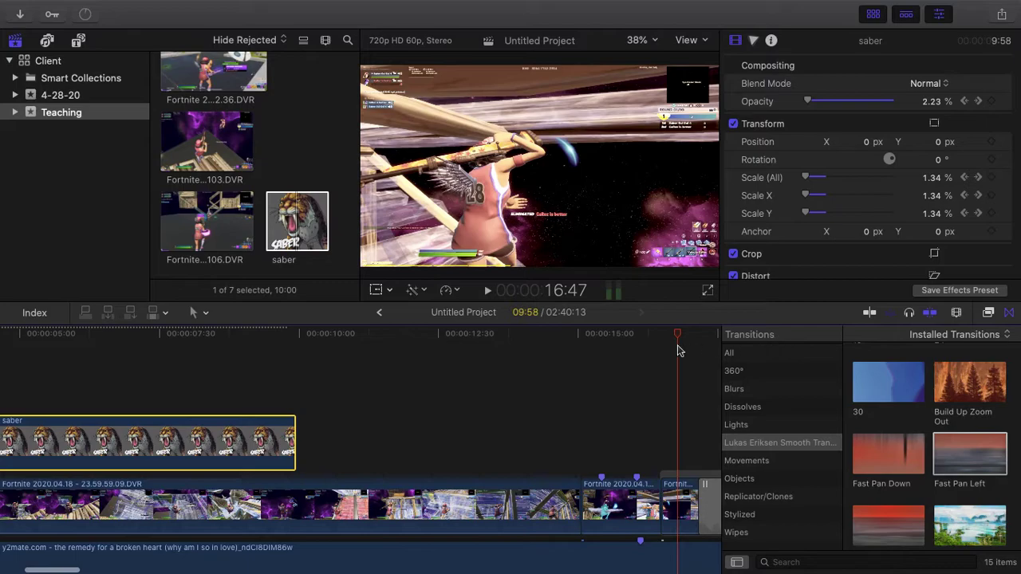
{"action": "scroll", "coordinate": [678, 344], "scroll_direction": "right", "scroll_amount": 15}
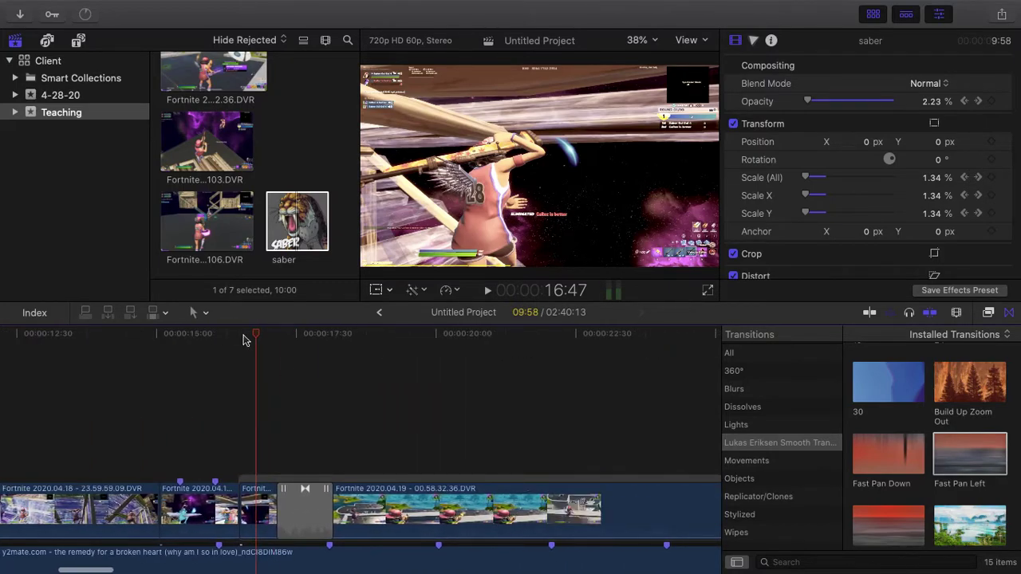
{"action": "left_click_drag", "start_coordinate": [264, 333], "coordinate": [487, 334]}
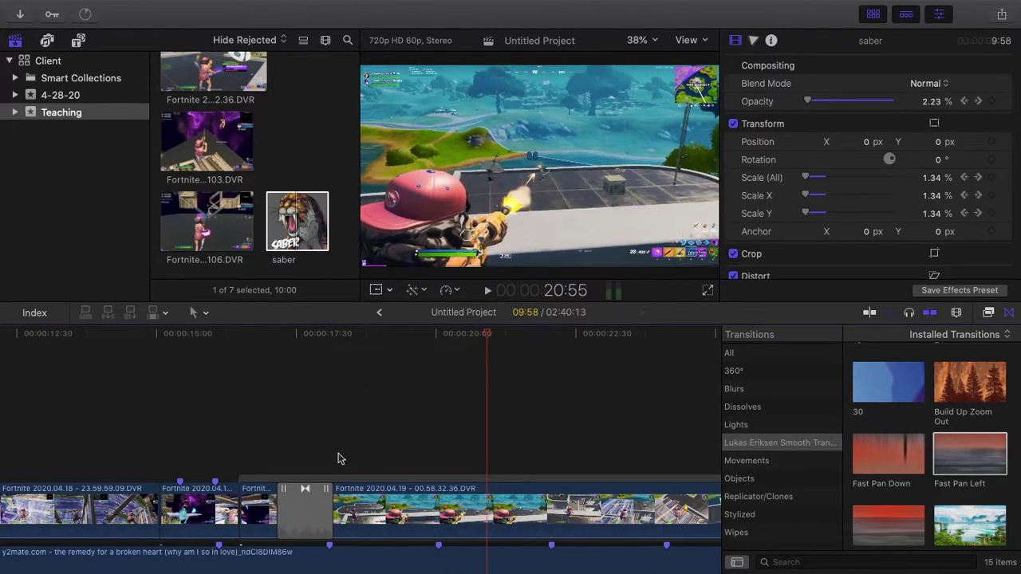
{"action": "left_click", "coordinate": [311, 513]}
{"action": "key", "text": "Delete"}
{"action": "scroll", "coordinate": [402, 344], "scroll_direction": "left", "scroll_amount": 2}
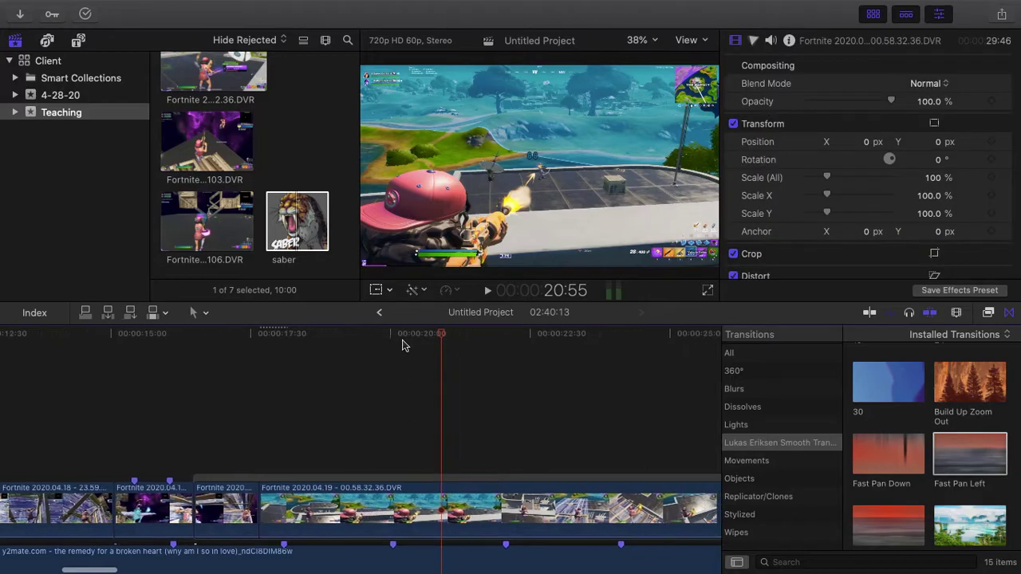
{"action": "left_click_drag", "start_coordinate": [446, 332], "coordinate": [472, 463]}
{"action": "scroll", "coordinate": [472, 463], "scroll_direction": "right", "scroll_amount": 5}
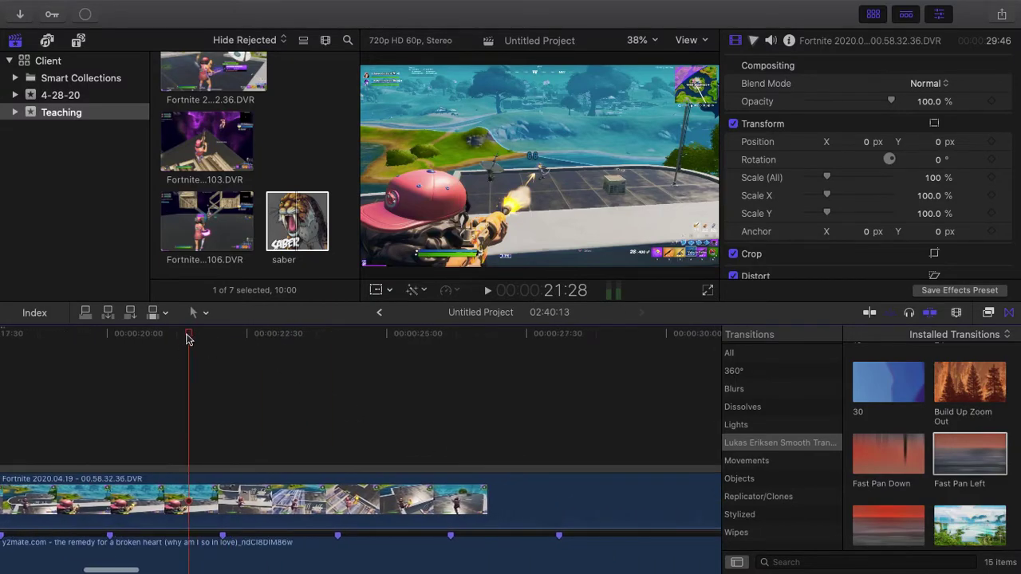
{"action": "left_click_drag", "start_coordinate": [188, 340], "coordinate": [616, 401]}
{"action": "scroll", "coordinate": [615, 401], "scroll_direction": "right", "scroll_amount": 7}
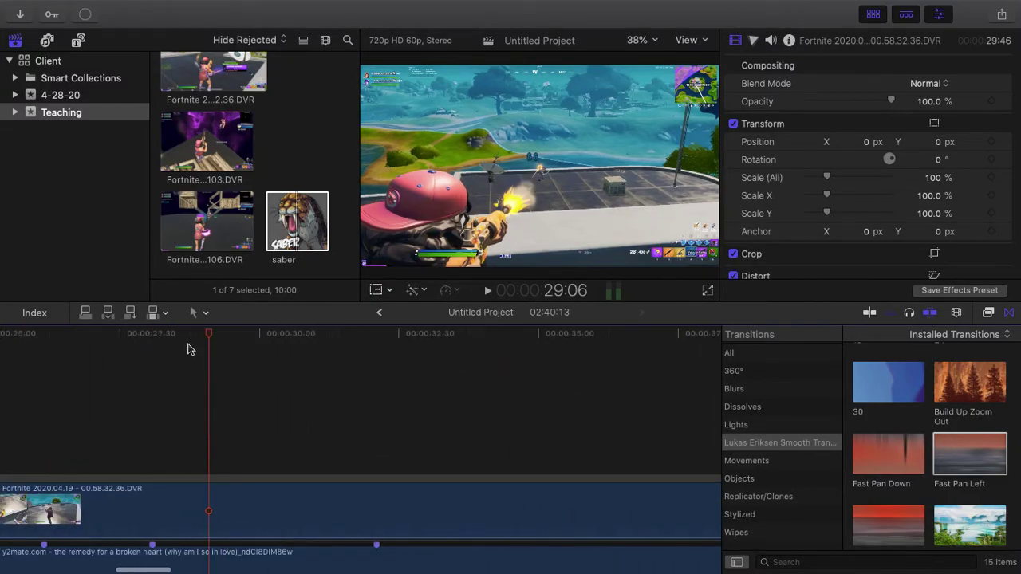
{"action": "left_click_drag", "start_coordinate": [212, 337], "coordinate": [67, 384]}
{"action": "left_click", "coordinate": [242, 518]}
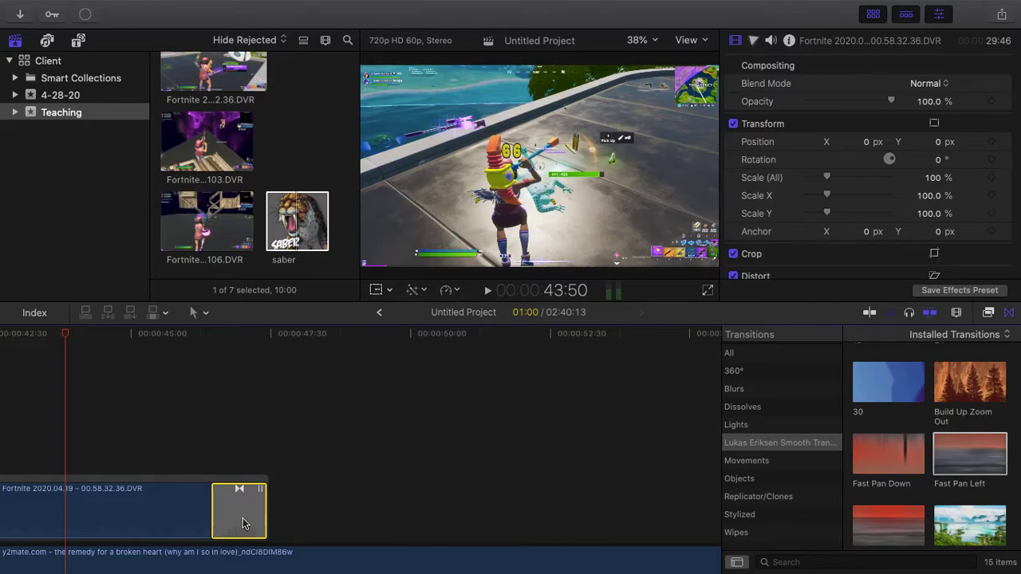
{"action": "key", "text": "Delete"}
{"action": "scroll", "coordinate": [242, 518], "scroll_direction": "left", "scroll_amount": 5}
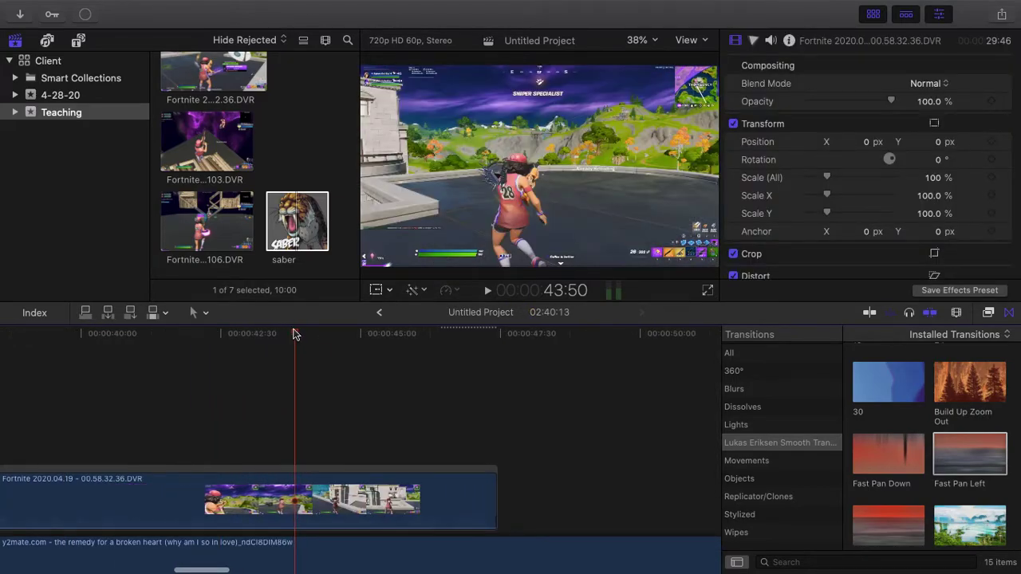
{"action": "left_click_drag", "start_coordinate": [297, 336], "coordinate": [454, 442]}
{"action": "left_click", "coordinate": [451, 505]}
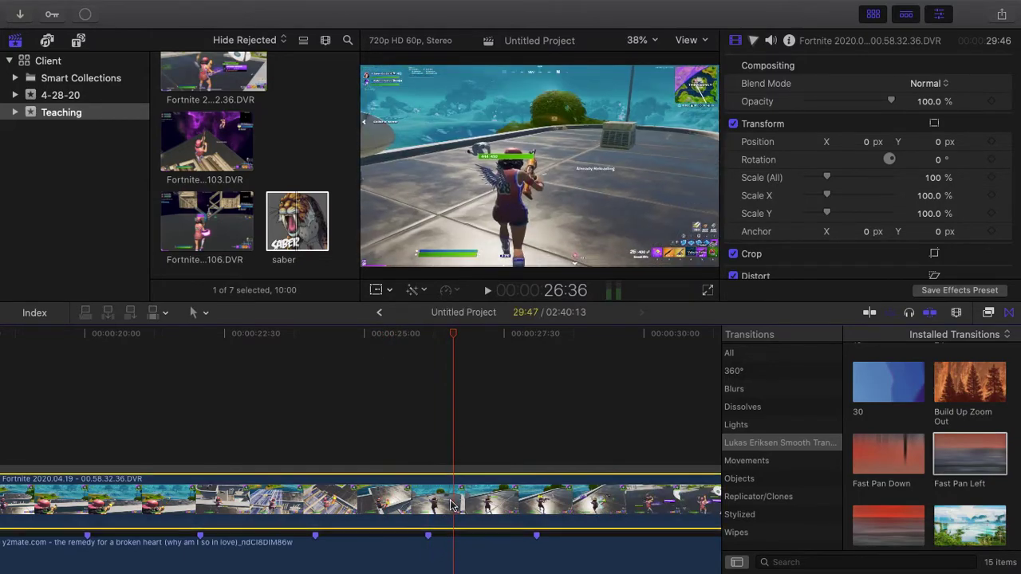
{"action": "key", "text": "super+b"}
{"action": "key", "text": "Delete"}
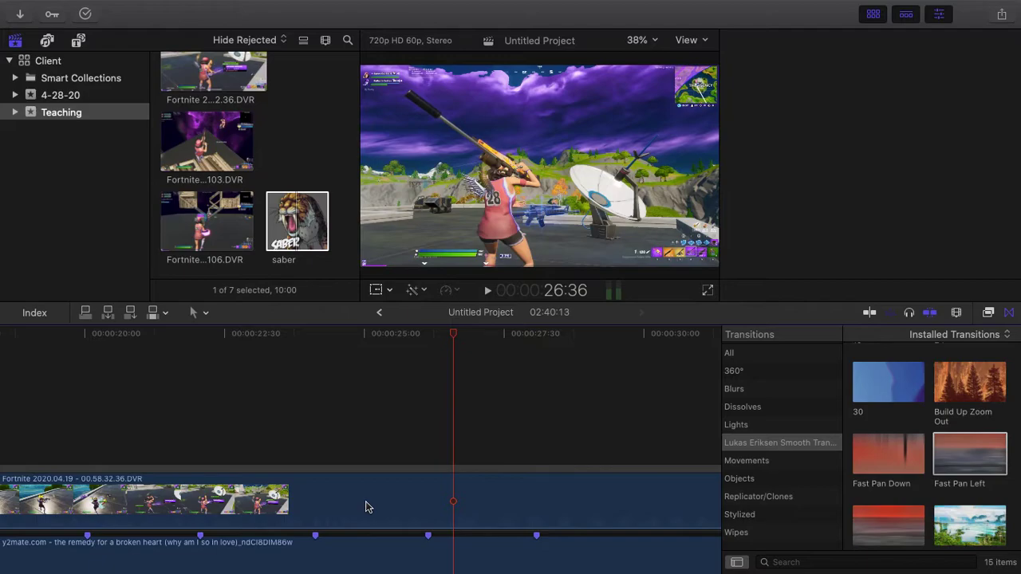
{"action": "key", "text": "super+z"}
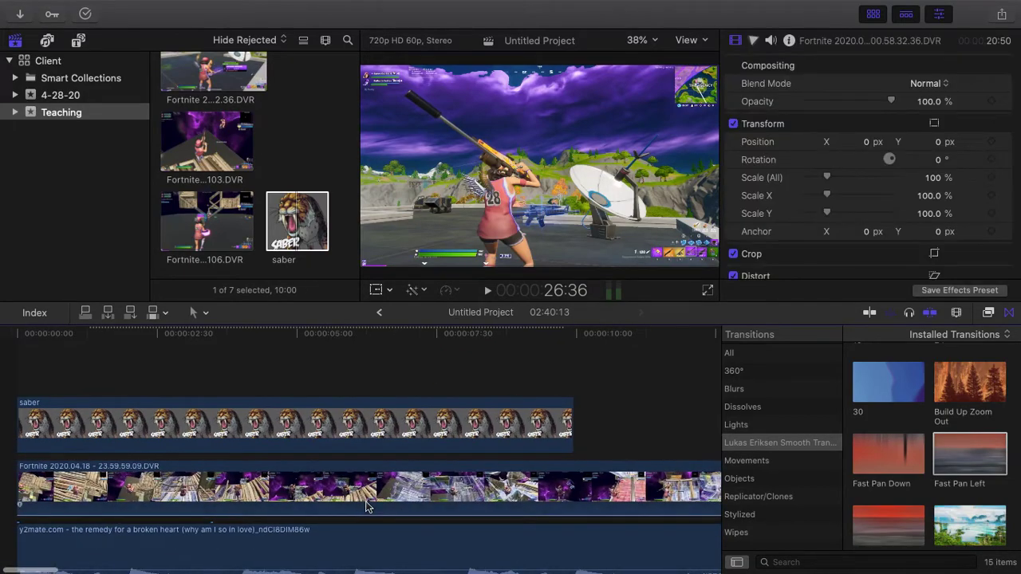
{"action": "scroll", "coordinate": [345, 494], "scroll_direction": "left", "scroll_amount": 10}
{"action": "scroll", "coordinate": [343, 496], "scroll_direction": "right", "scroll_amount": 10}
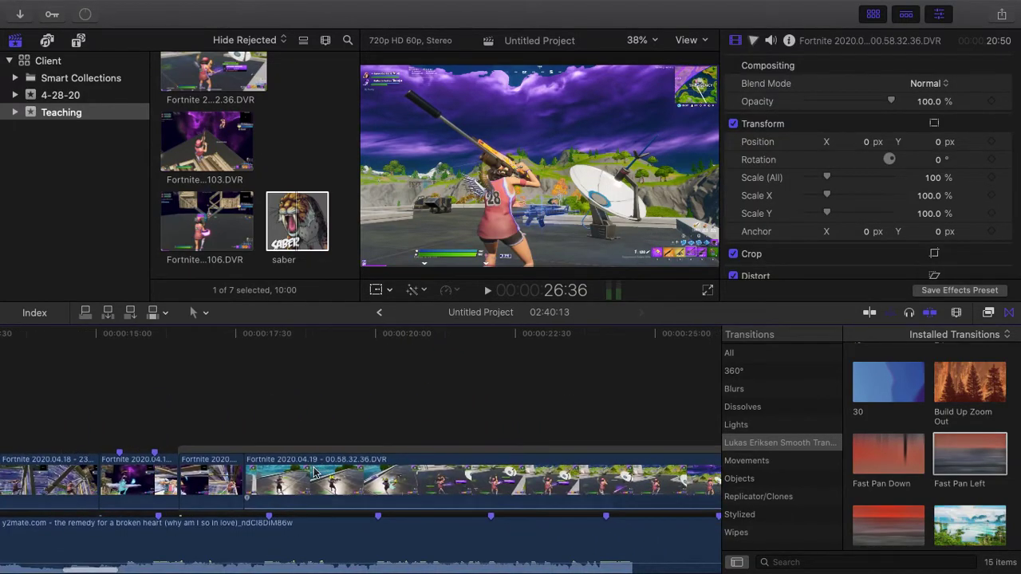
{"action": "left_click", "coordinate": [310, 466]}
{"action": "scroll", "coordinate": [310, 466], "scroll_direction": "right", "scroll_amount": 1}
{"action": "scroll", "coordinate": [310, 466], "scroll_direction": "right", "scroll_amount": 5}
{"action": "left_click_drag", "start_coordinate": [474, 342], "coordinate": [183, 383]}
{"action": "scroll", "coordinate": [181, 385], "scroll_direction": "left", "scroll_amount": 5}
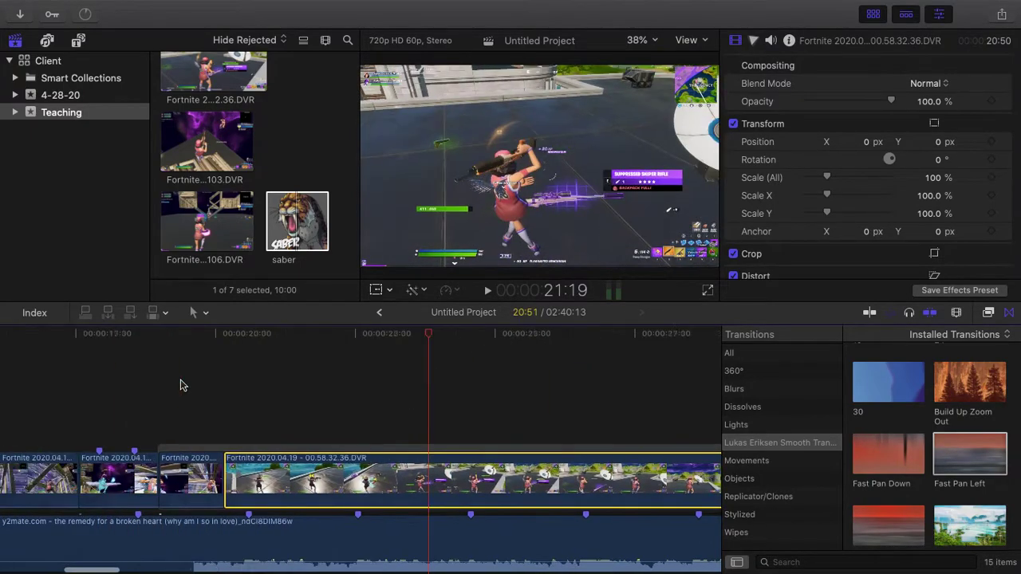
{"action": "scroll", "coordinate": [180, 386], "scroll_direction": "left", "scroll_amount": 1}
{"action": "left_click_drag", "start_coordinate": [486, 334], "coordinate": [529, 345]}
{"action": "scroll", "coordinate": [526, 346], "scroll_direction": "right", "scroll_amount": 10}
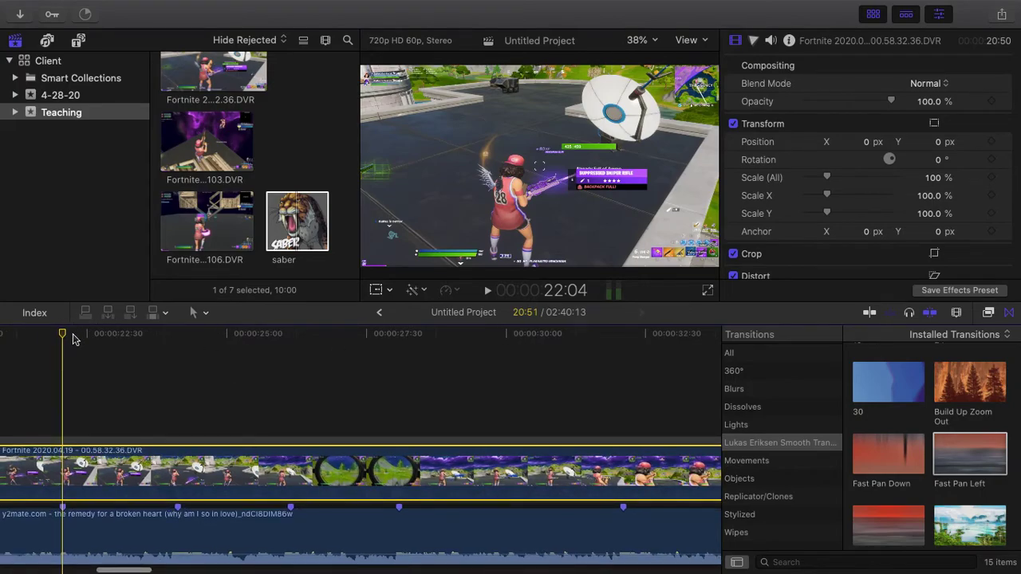
{"action": "left_click", "coordinate": [519, 365]}
{"action": "scroll", "coordinate": [519, 367], "scroll_direction": "right", "scroll_amount": 5}
{"action": "left_click", "coordinate": [537, 339]}
{"action": "left_click", "coordinate": [555, 339]}
{"action": "scroll", "coordinate": [356, 351], "scroll_direction": "right", "scroll_amount": 5}
{"action": "left_click", "coordinate": [188, 335]}
{"action": "left_click", "coordinate": [169, 338]}
{"action": "scroll", "coordinate": [168, 343], "scroll_direction": "left", "scroll_amount": 5}
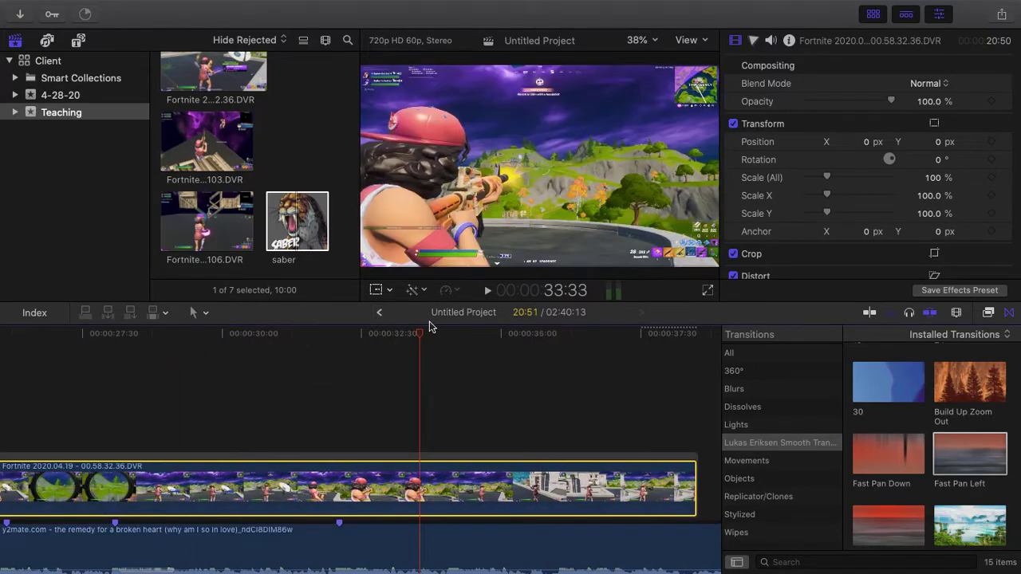
{"action": "left_click_drag", "start_coordinate": [422, 327], "coordinate": [229, 328]}
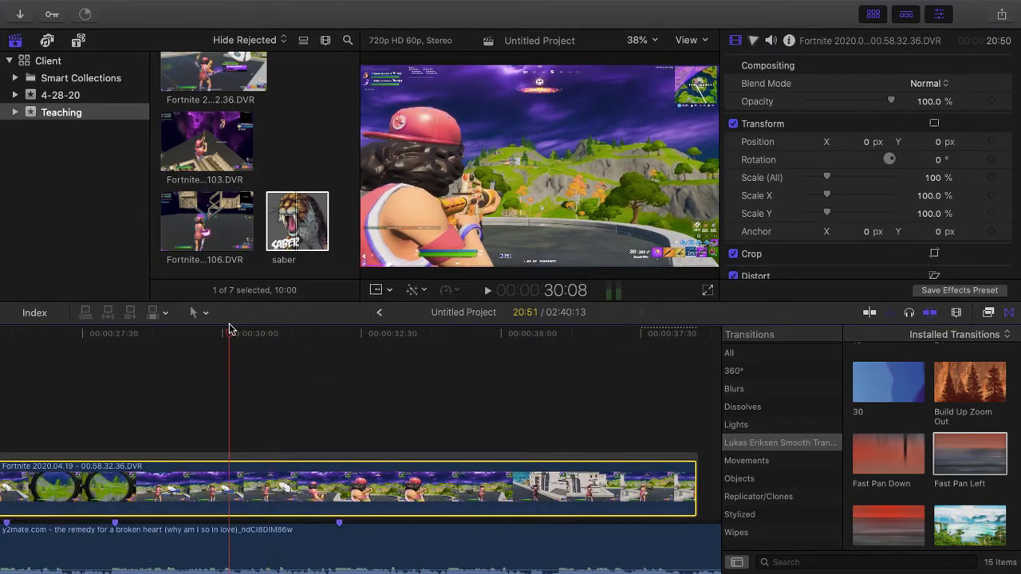
{"action": "scroll", "coordinate": [255, 340], "scroll_direction": "left", "scroll_amount": 10}
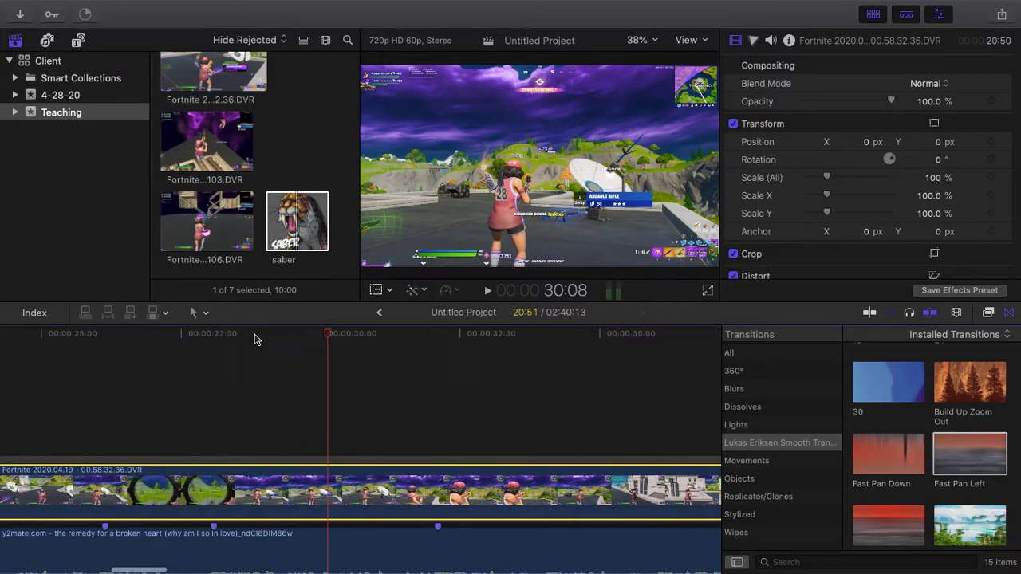
{"action": "left_click_drag", "start_coordinate": [509, 336], "coordinate": [168, 334]}
{"action": "left_click", "coordinate": [163, 343]}
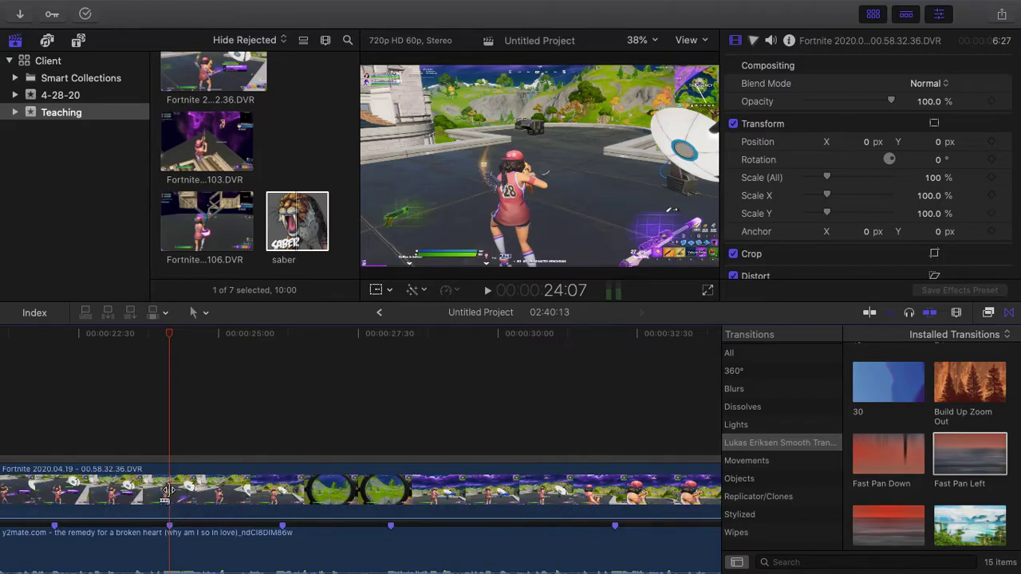
{"action": "left_click", "coordinate": [166, 490]}
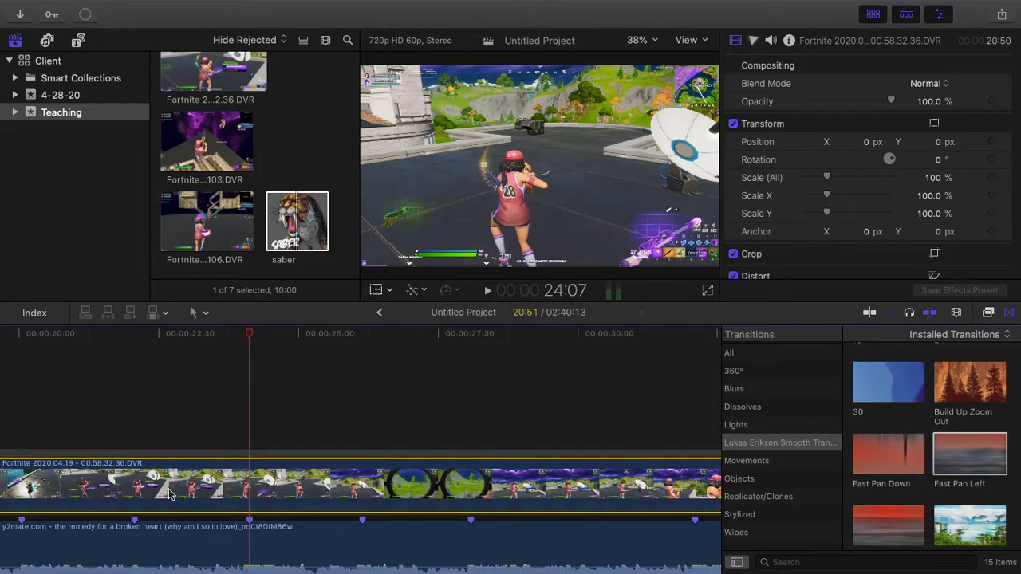
{"action": "scroll", "coordinate": [167, 488], "scroll_direction": "left", "scroll_amount": 10}
{"action": "scroll", "coordinate": [167, 493], "scroll_direction": "right", "scroll_amount": 10}
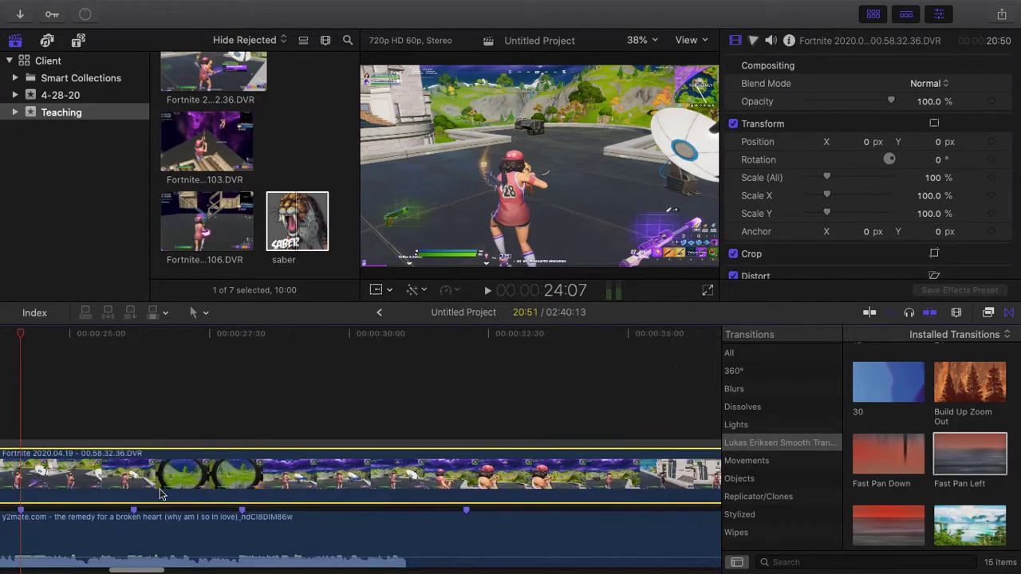
{"action": "left_click_drag", "start_coordinate": [21, 335], "coordinate": [531, 410]}
{"action": "scroll", "coordinate": [531, 410], "scroll_direction": "right", "scroll_amount": 5}
{"action": "left_click_drag", "start_coordinate": [298, 335], "coordinate": [153, 336]}
{"action": "key", "text": "super+minus"}
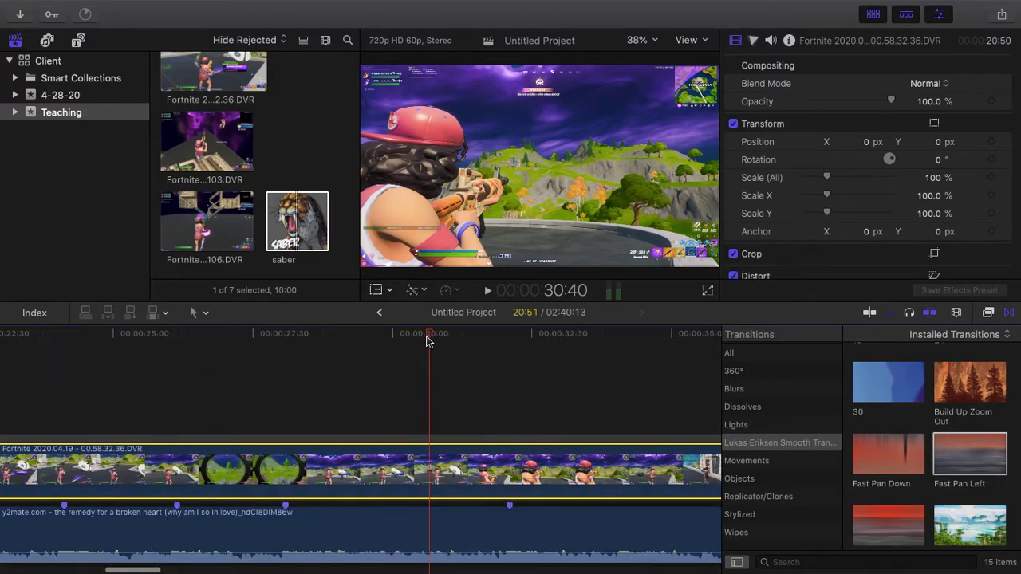
{"action": "left_click_drag", "start_coordinate": [427, 336], "coordinate": [157, 345]}
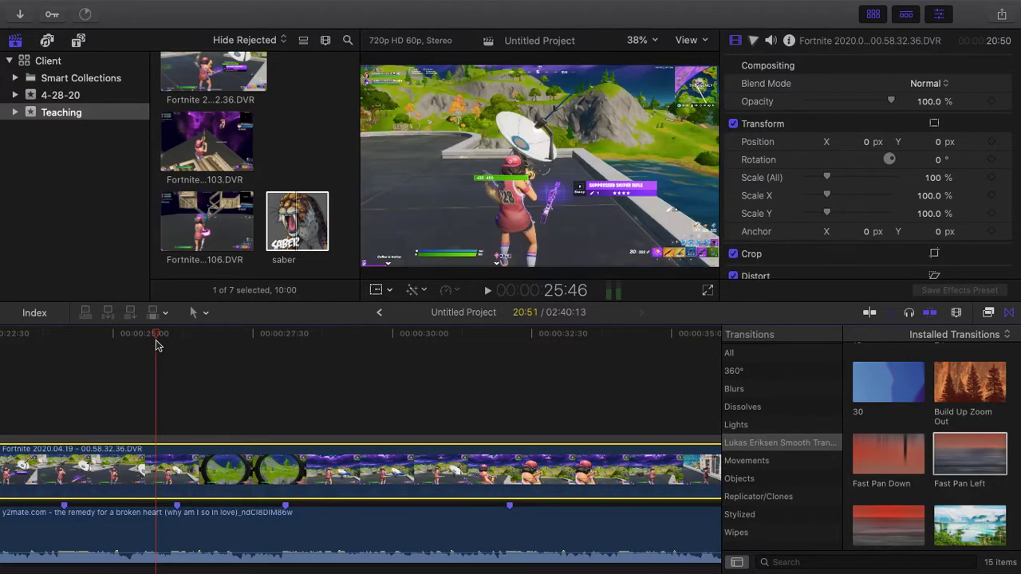
{"action": "key", "text": "space"}
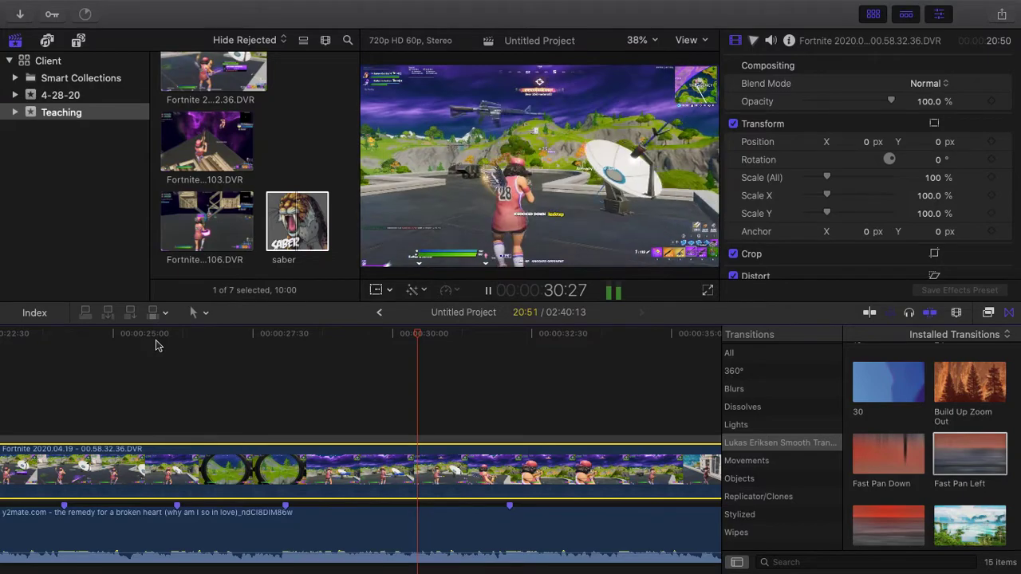
{"action": "key", "text": "space"}
Blade the 00.58.32.36 Fortnite clip and delete its tail and front portions
{"action": "key", "text": "super+b"}
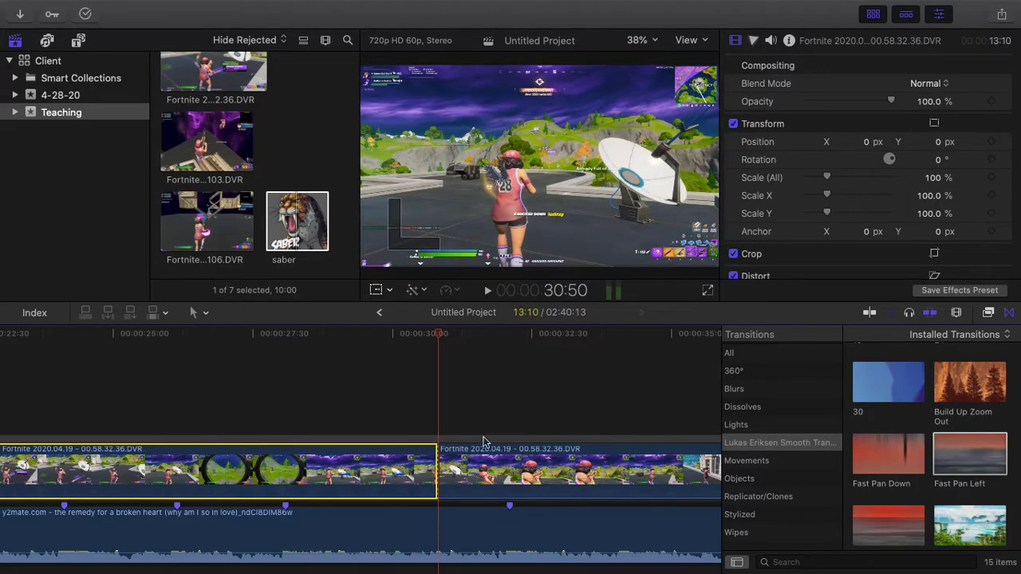
{"action": "left_click", "coordinate": [514, 461]}
{"action": "key", "text": "BackSpace"}
{"action": "scroll", "coordinate": [583, 399], "scroll_direction": "left", "scroll_amount": 5}
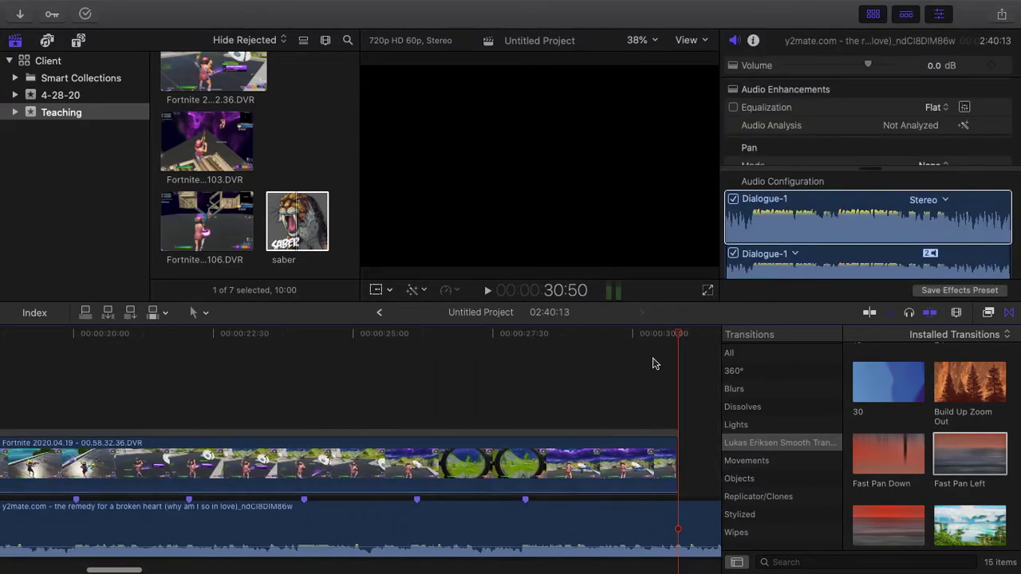
{"action": "left_click_drag", "start_coordinate": [672, 338], "coordinate": [333, 406]}
{"action": "left_click", "coordinate": [333, 452]}
{"action": "key", "text": "super+b"}
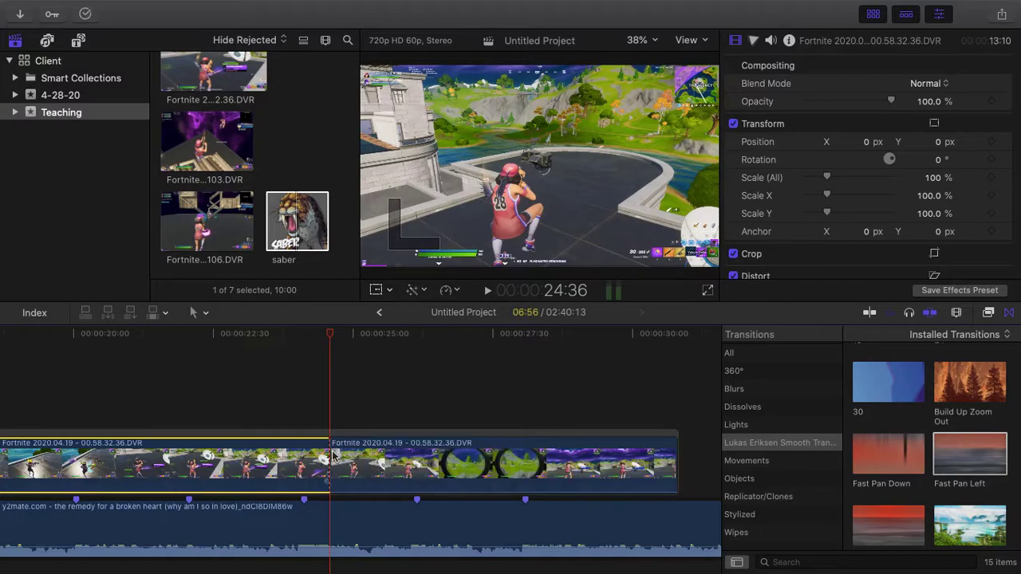
{"action": "key", "text": "Delete"}
Find the scope moment in the trimmed clip and add a speed split around 20:59
{"action": "scroll", "coordinate": [632, 369], "scroll_direction": "left", "scroll_amount": 5}
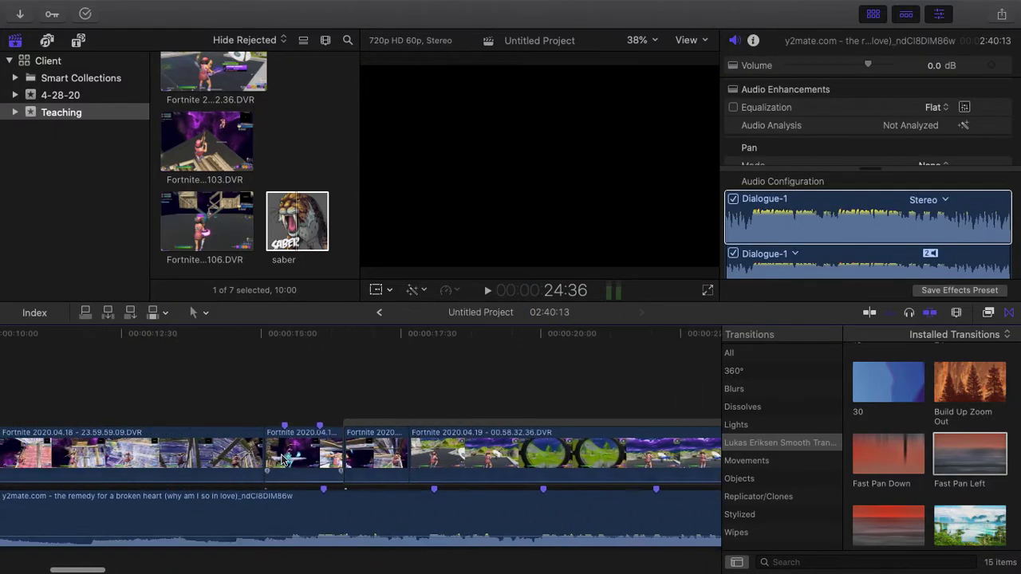
{"action": "left_click_drag", "start_coordinate": [273, 375], "coordinate": [358, 383]}
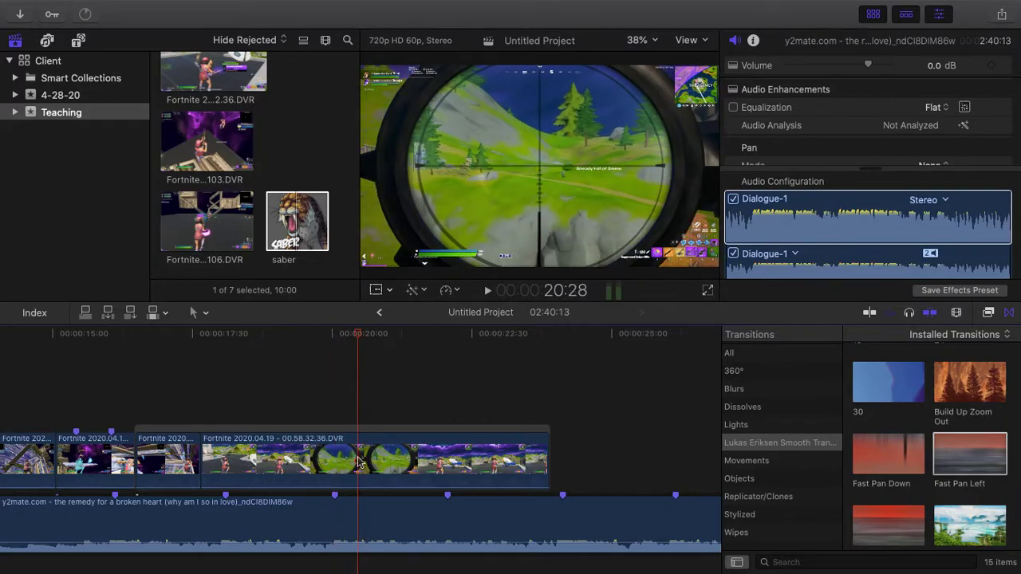
{"action": "left_click", "coordinate": [385, 447]}
{"action": "left_click_drag", "start_coordinate": [357, 335], "coordinate": [391, 335]}
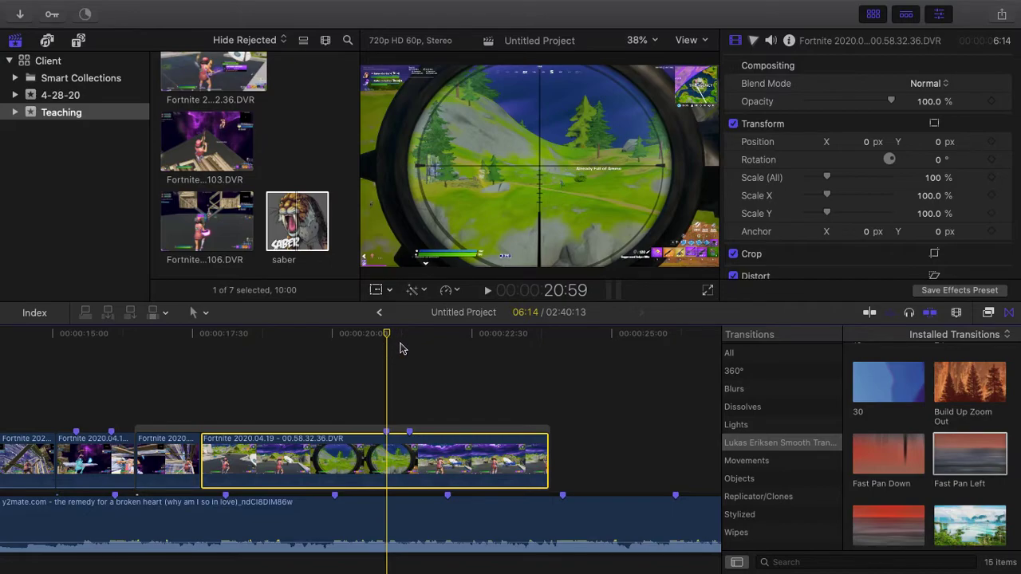
{"action": "key", "text": "shift+b"}
Add a second speed split at 21:24 and set that middle section to Slow 25%, lengthening the clip to 7:29
{"action": "left_click_drag", "start_coordinate": [387, 336], "coordinate": [414, 338]}
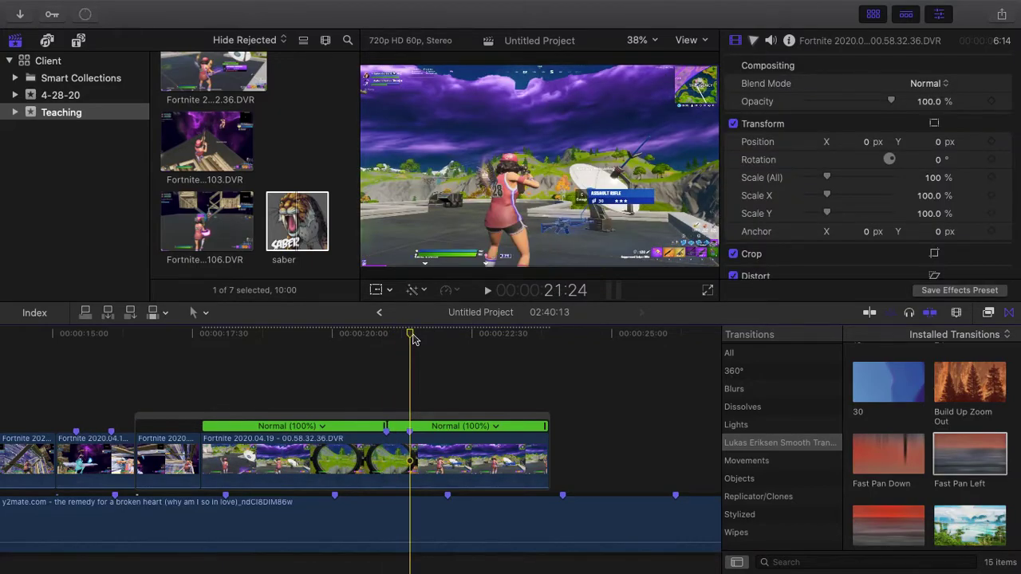
{"action": "key", "text": "shift+b"}
{"action": "key", "text": "super+equal"}
{"action": "key", "text": "super+equal"}
{"action": "key", "text": "super+equal"}
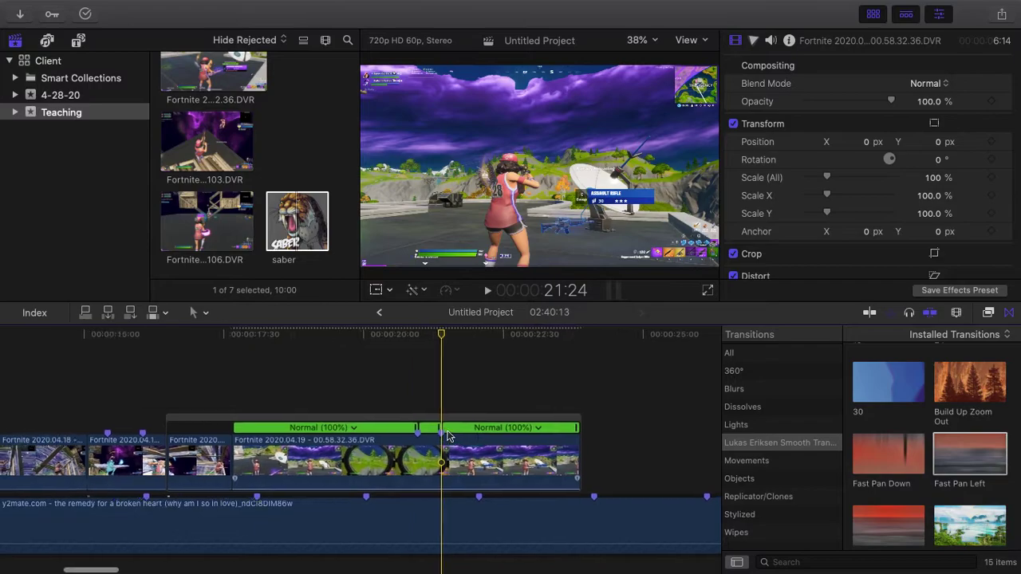
{"action": "left_click", "coordinate": [406, 429]}
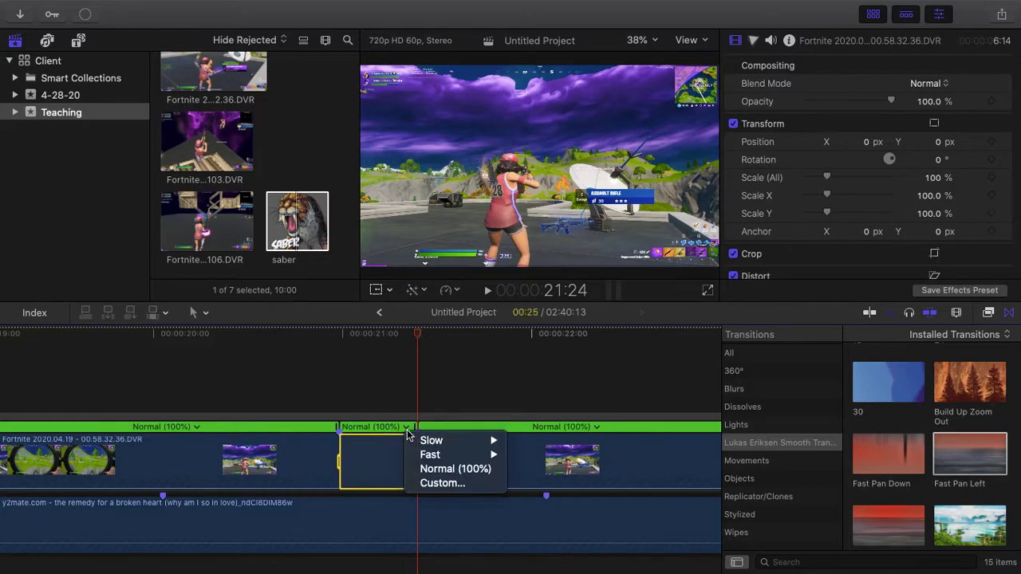
{"action": "mouse_move", "coordinate": [431, 440]}
{"action": "left_click", "coordinate": [533, 454]}
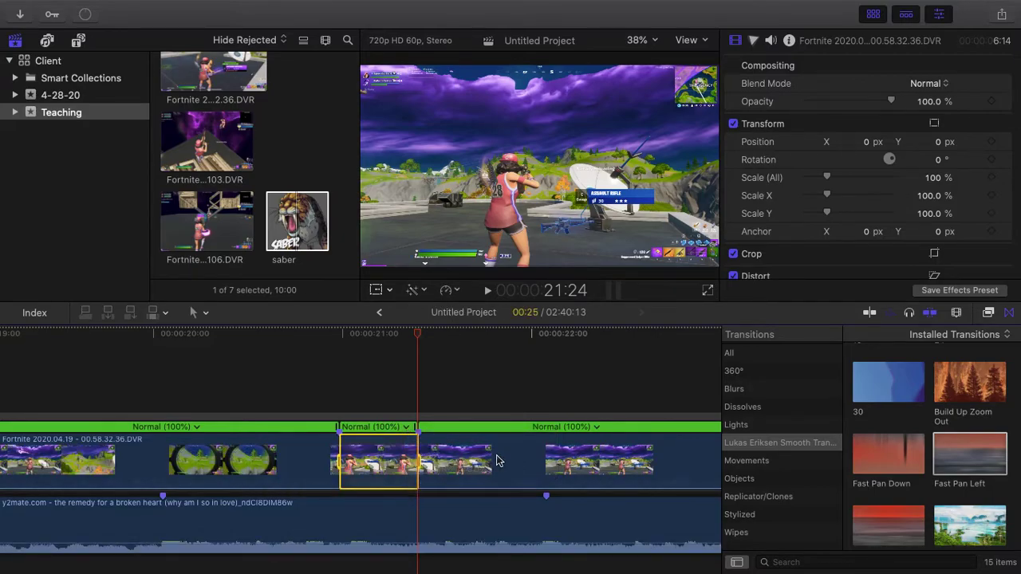
{"action": "key", "text": "super+minus"}
{"action": "left_click", "coordinate": [503, 469]}
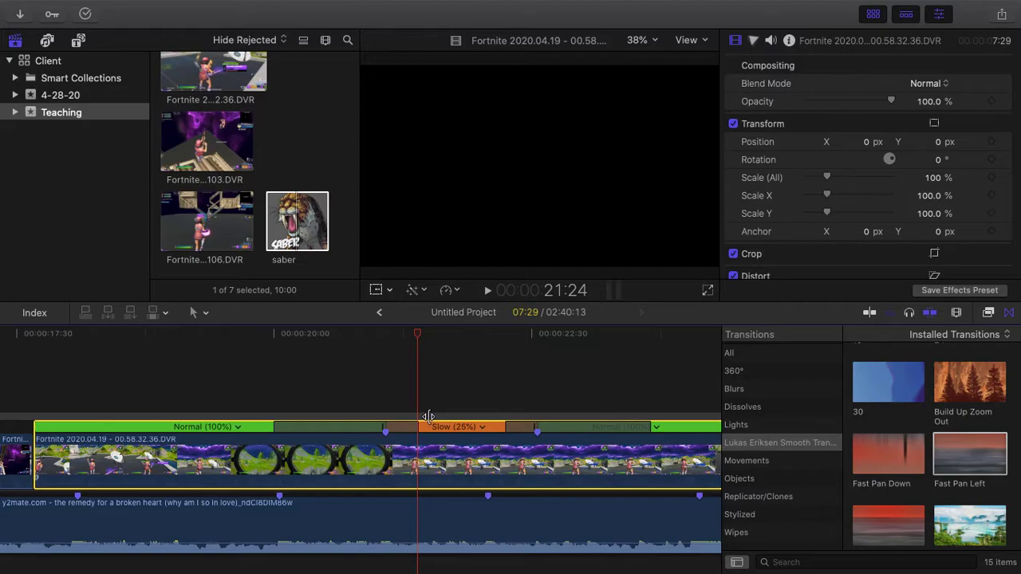
Shorten the speed transition that follows the Slow (25%) section
{"action": "left_click", "coordinate": [272, 433]}
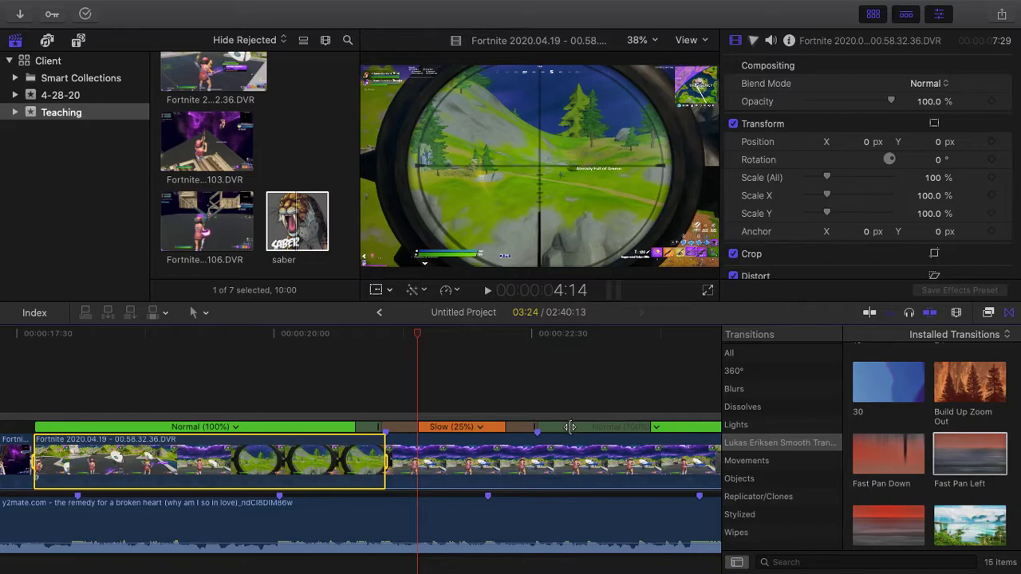
{"action": "scroll", "coordinate": [573, 427], "scroll_direction": "right", "scroll_amount": 3}
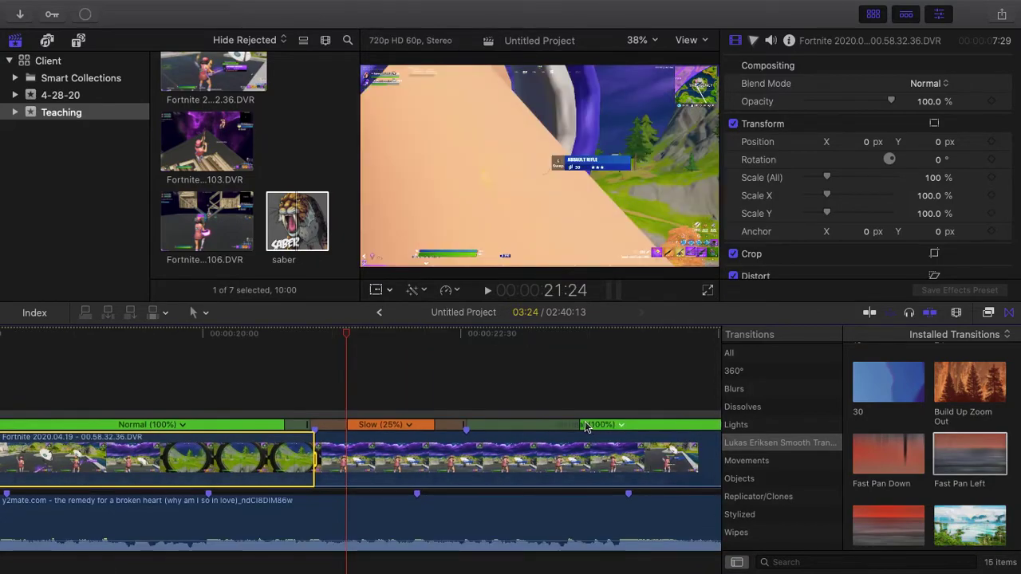
{"action": "left_click", "coordinate": [582, 429]}
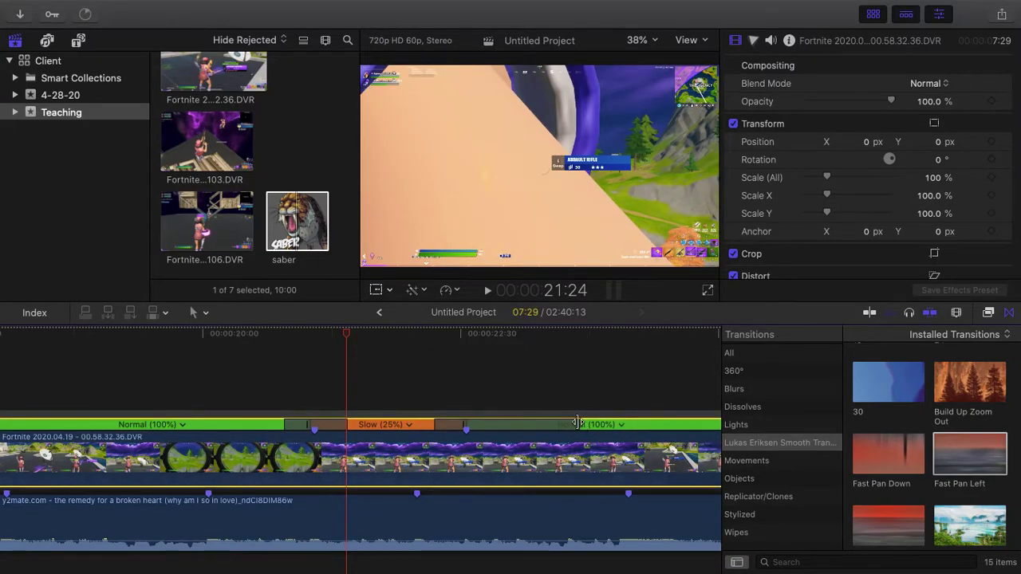
{"action": "left_click_drag", "start_coordinate": [581, 428], "coordinate": [480, 421]}
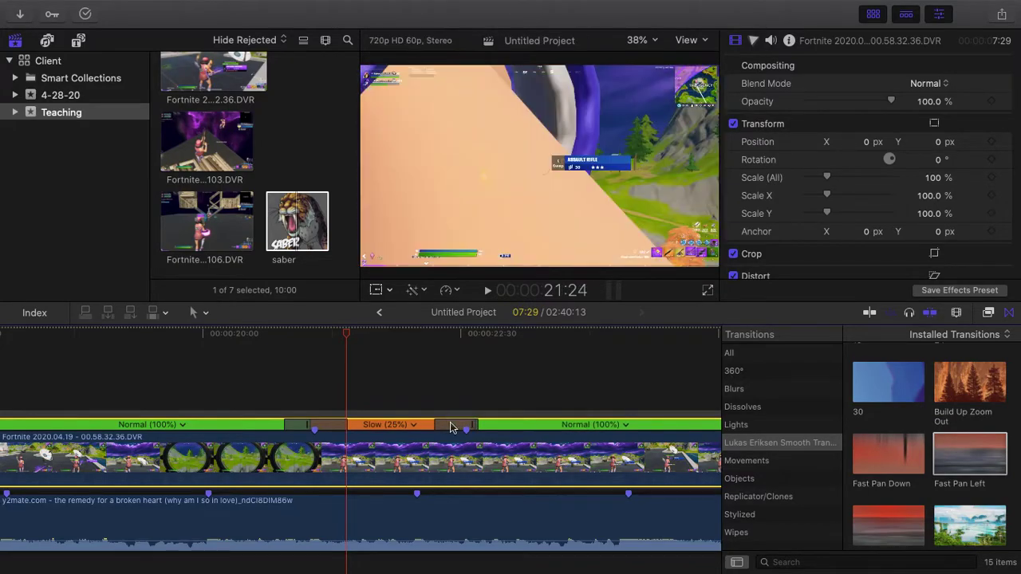
Shorten the first speed segment until it reads Fast (424%), making the clip 4:56
{"action": "scroll", "coordinate": [450, 422], "scroll_direction": "left", "scroll_amount": 4}
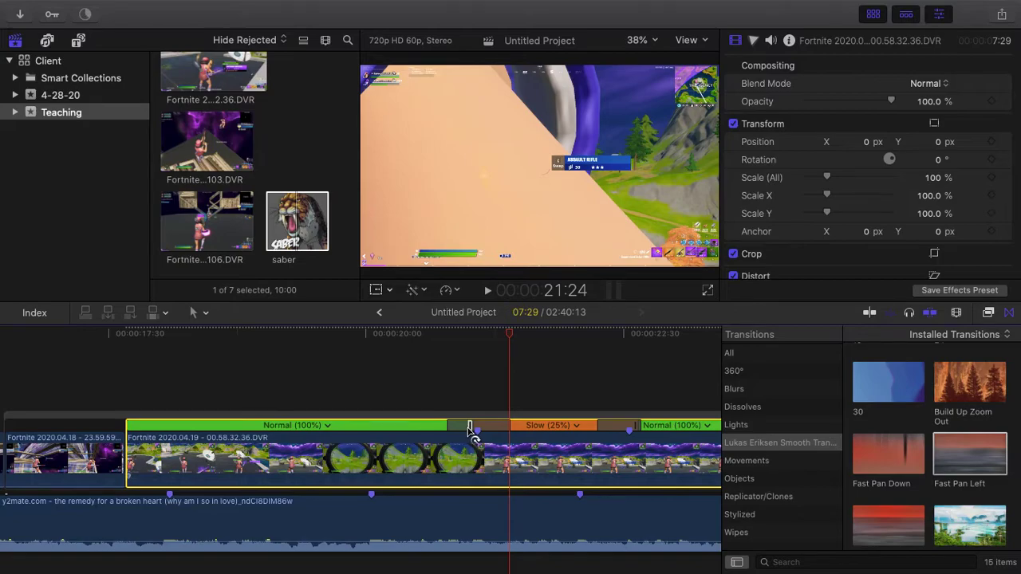
{"action": "left_click_drag", "start_coordinate": [471, 431], "coordinate": [506, 432]}
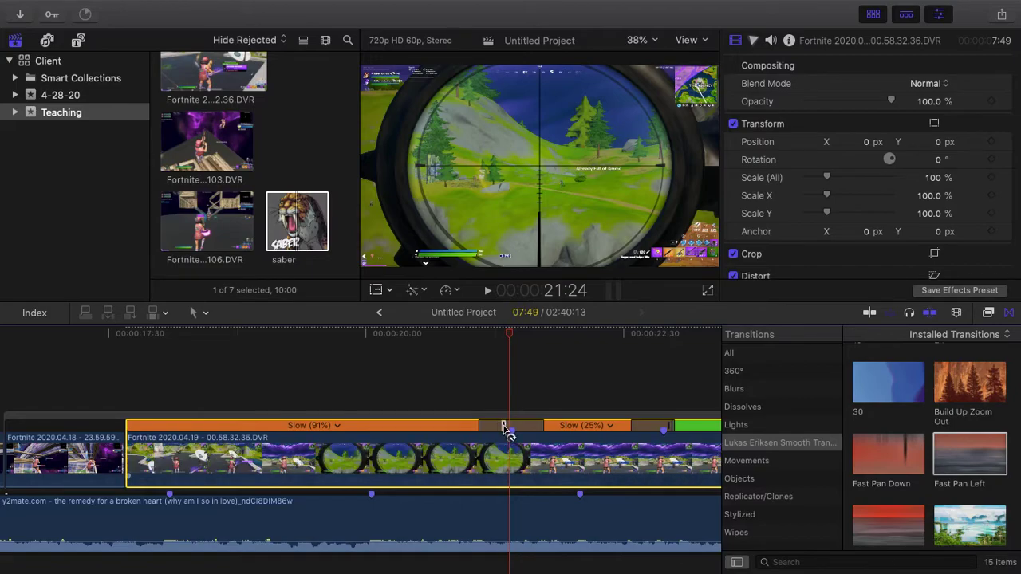
{"action": "left_click_drag", "start_coordinate": [504, 431], "coordinate": [205, 429]}
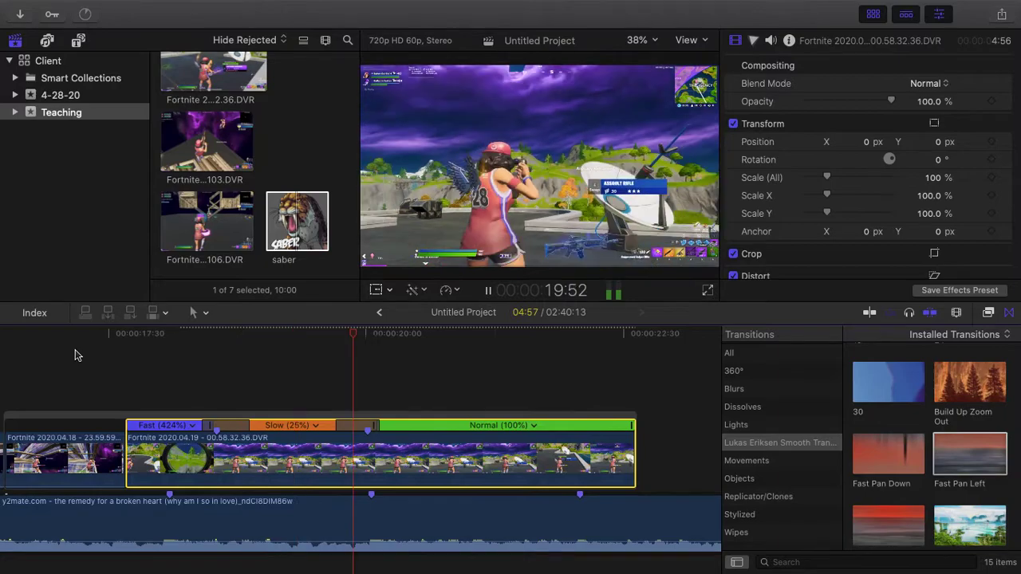
Play back the speed ramp from just before the fast section
{"action": "key", "text": "space"}
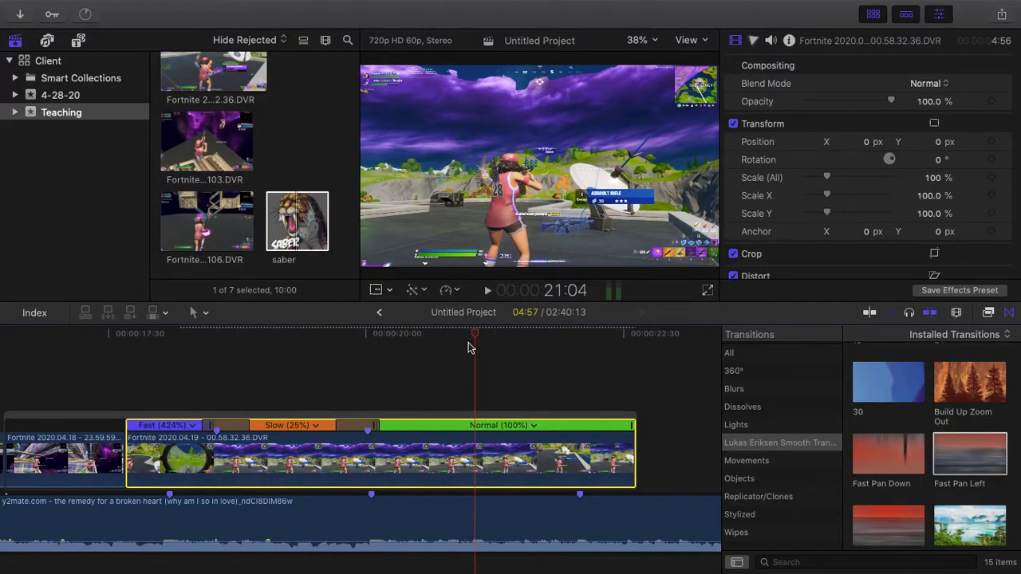
{"action": "left_click_drag", "start_coordinate": [471, 347], "coordinate": [206, 365]}
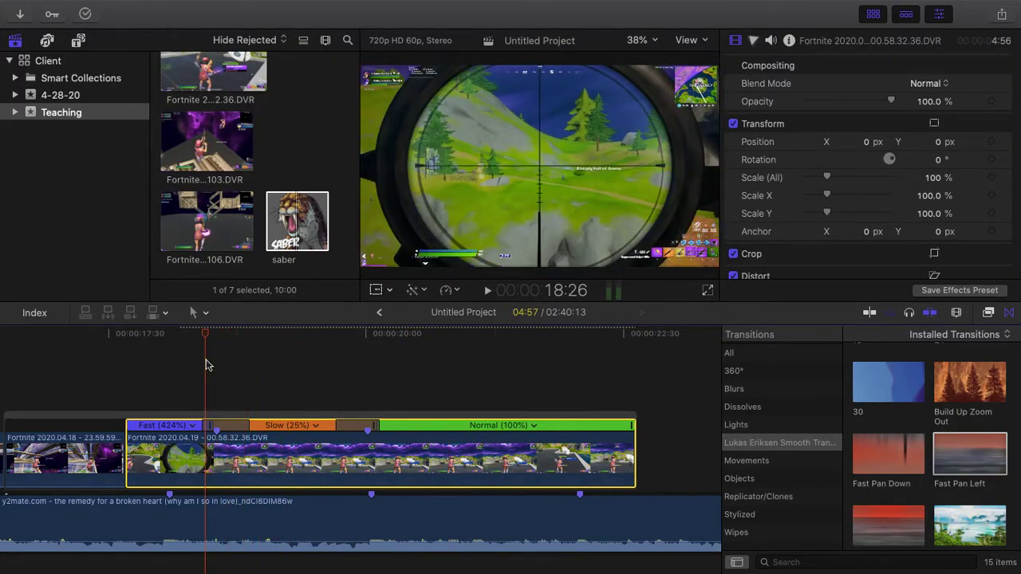
{"action": "key", "text": "space"}
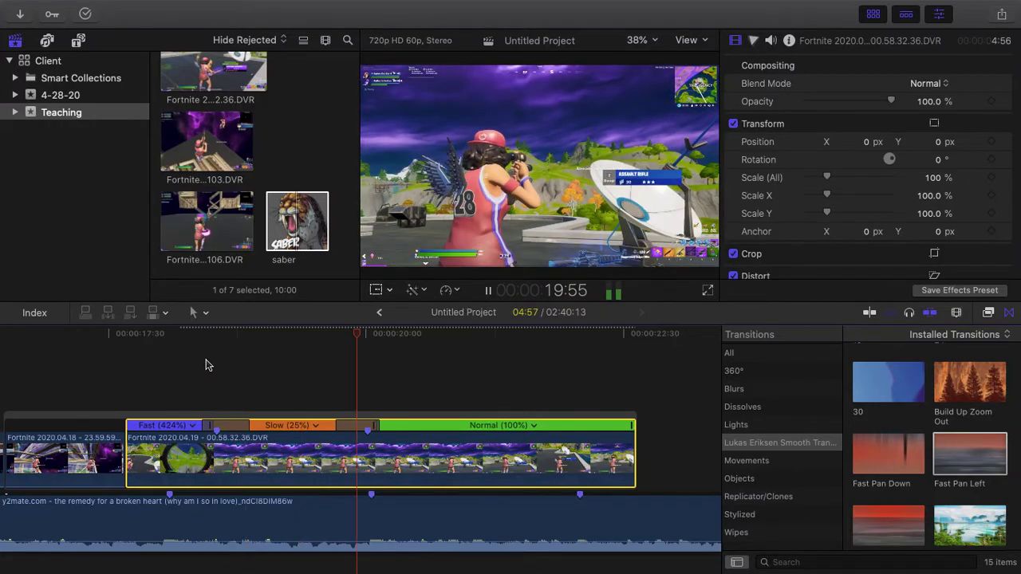
{"action": "key", "text": "space"}
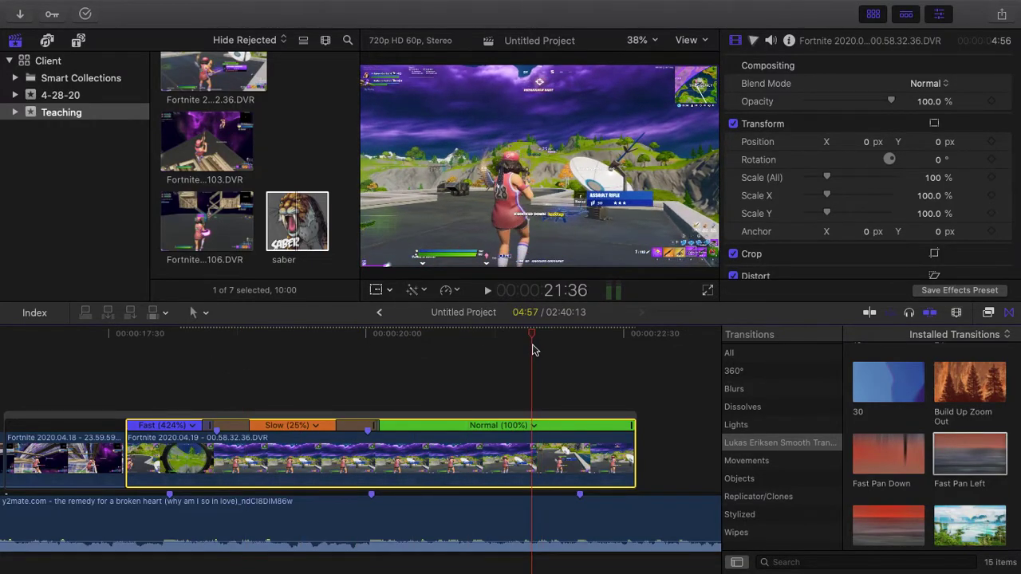
Shorten the last speed segment to Fast (126%), trimming the clip to 4:26, and preview it
{"action": "left_click_drag", "start_coordinate": [633, 426], "coordinate": [584, 426]}
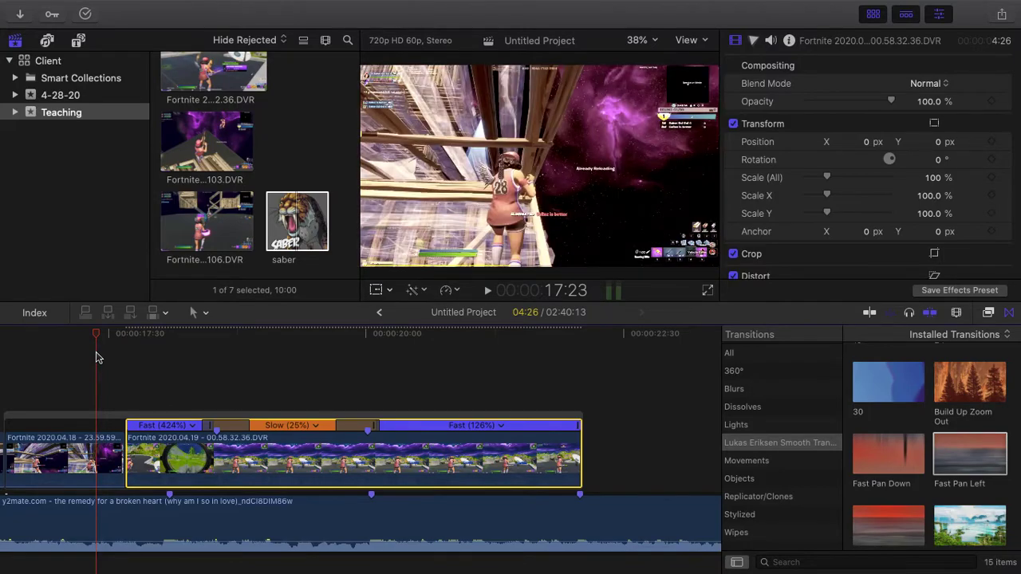
{"action": "key", "text": "space"}
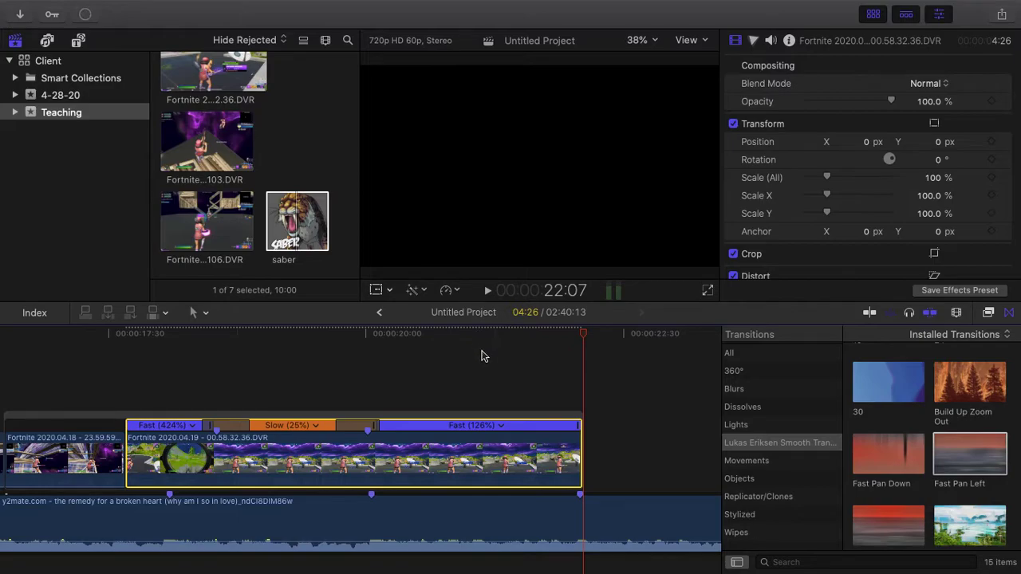
{"action": "scroll", "coordinate": [449, 392], "scroll_direction": "left", "scroll_amount": 5}
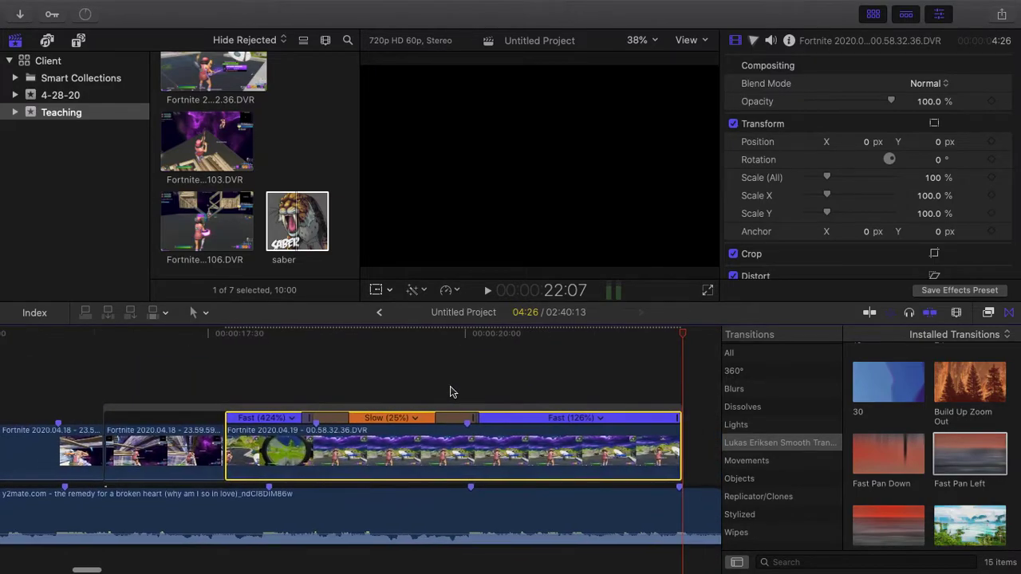
Place a one-second Fast Pan Left between the previous clip and the Fortnite clip, then preview it
{"action": "left_click_drag", "start_coordinate": [982, 456], "coordinate": [194, 457]}
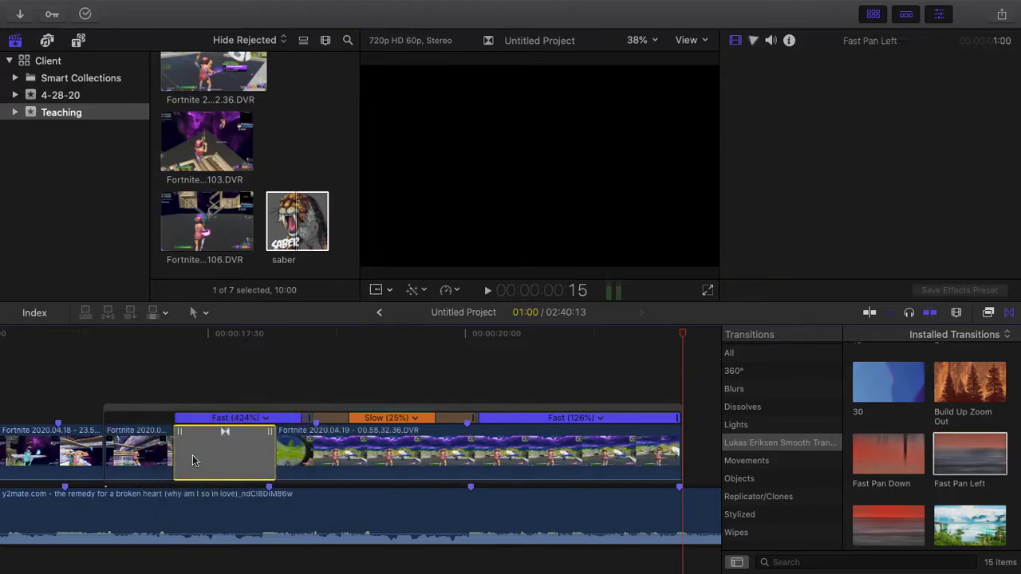
{"action": "left_click", "coordinate": [545, 334]}
{"action": "left_click_drag", "start_coordinate": [267, 335], "coordinate": [156, 345]}
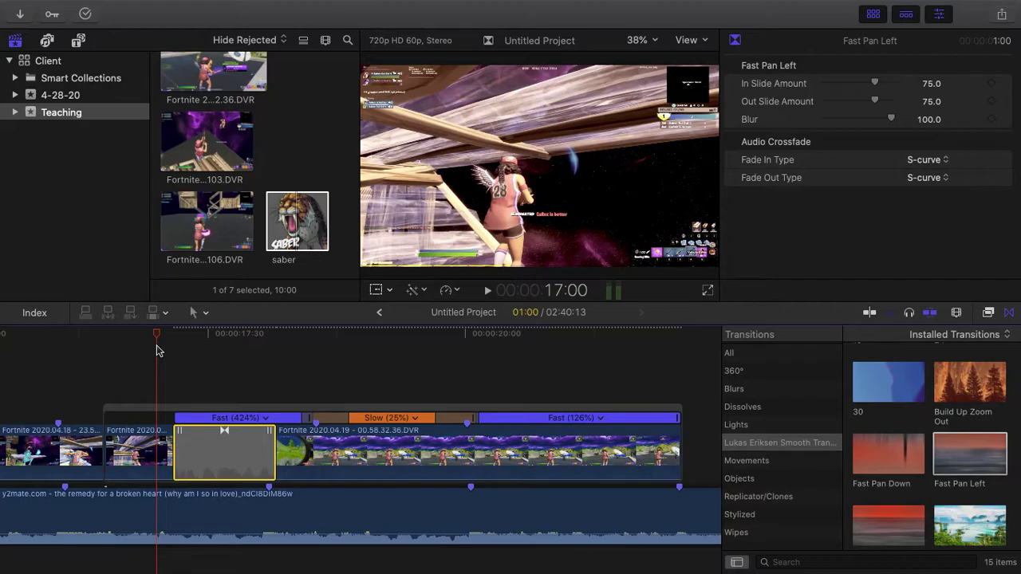
{"action": "key", "text": "space"}
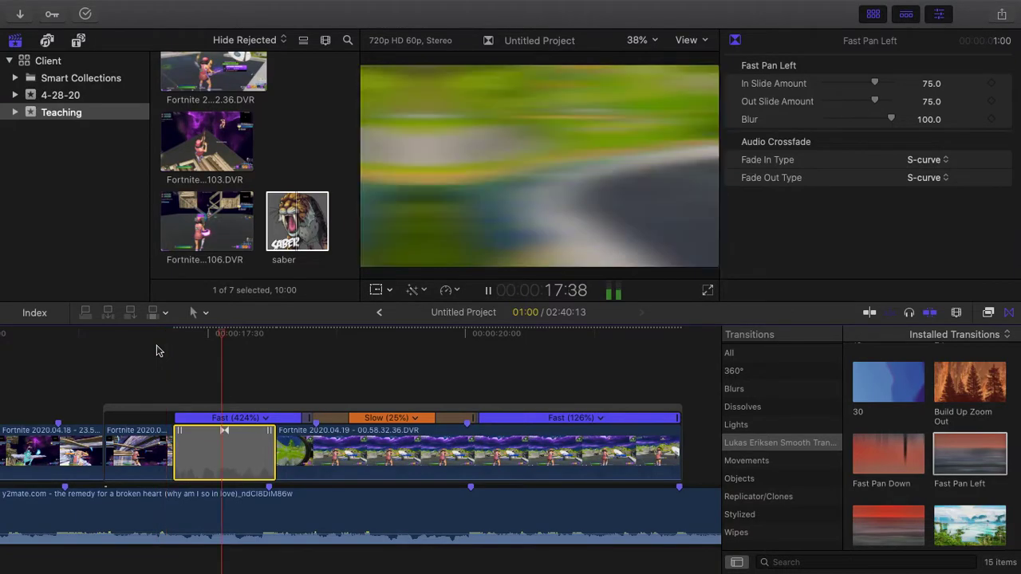
{"action": "key", "text": "space"}
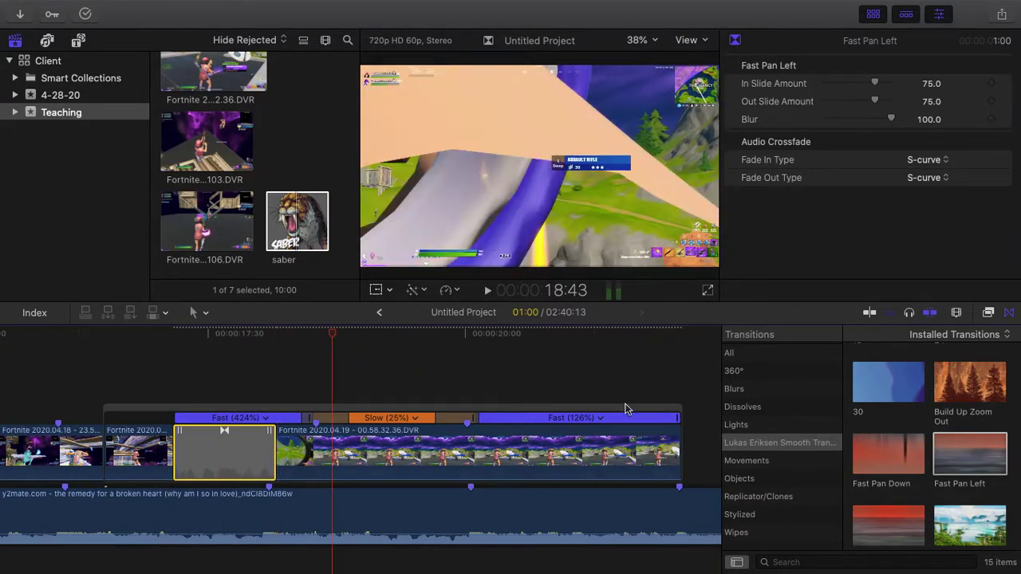